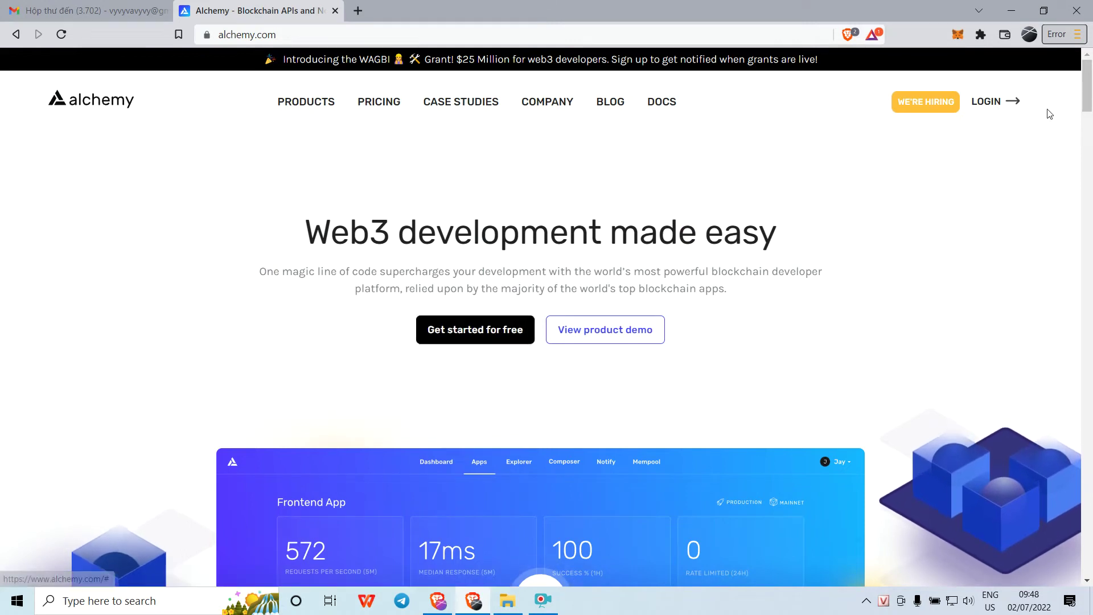
Sign up for a free Alchemy account using the listed Google account.
{"action": "left_click", "coordinate": [523, 334]}
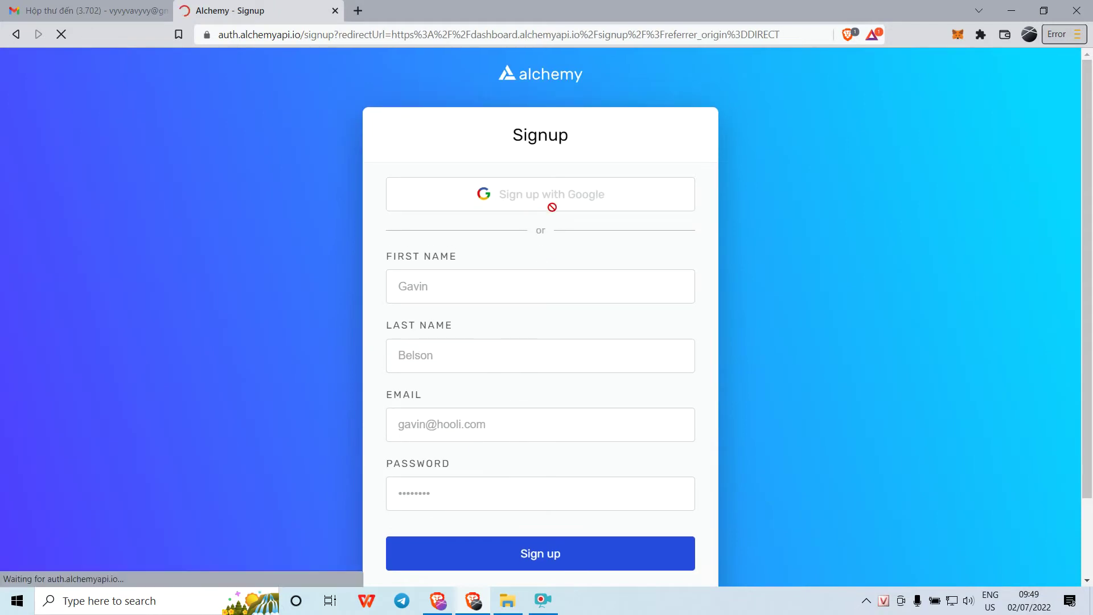
{"action": "scroll", "coordinate": [636, 305], "scroll_direction": "down", "scroll_amount": 2}
{"action": "scroll", "coordinate": [629, 265], "scroll_direction": "up", "scroll_amount": 2}
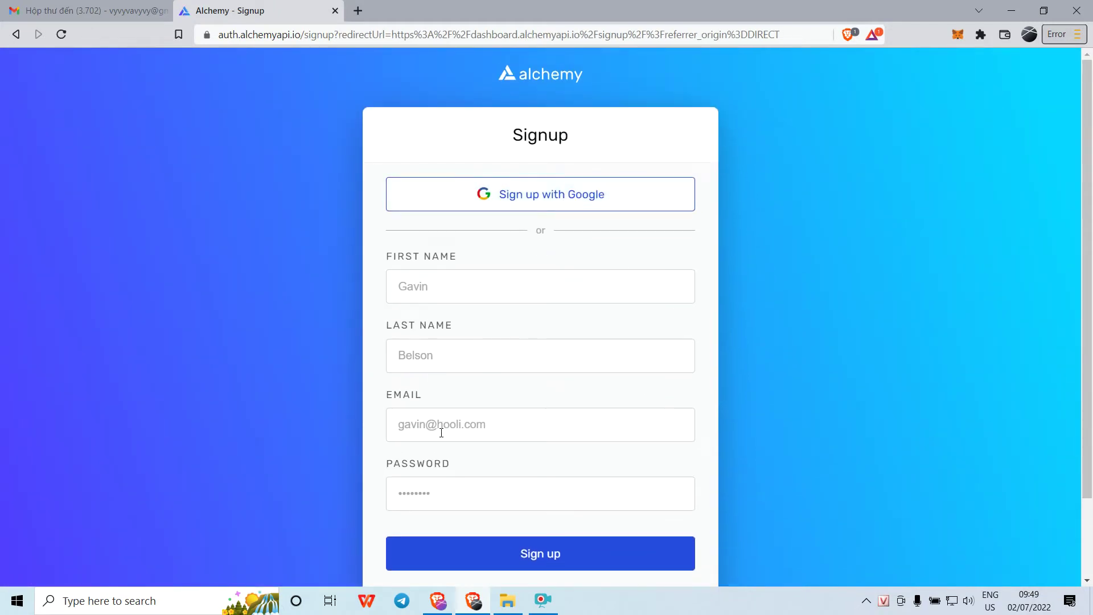
{"action": "left_click", "coordinate": [504, 200]}
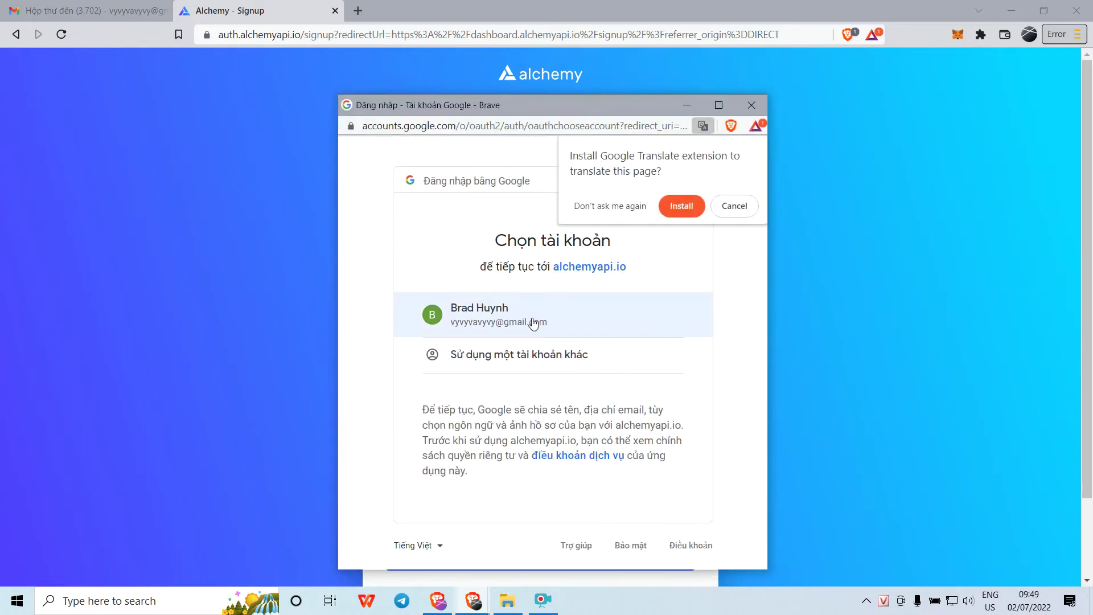
{"action": "left_click", "coordinate": [537, 319]}
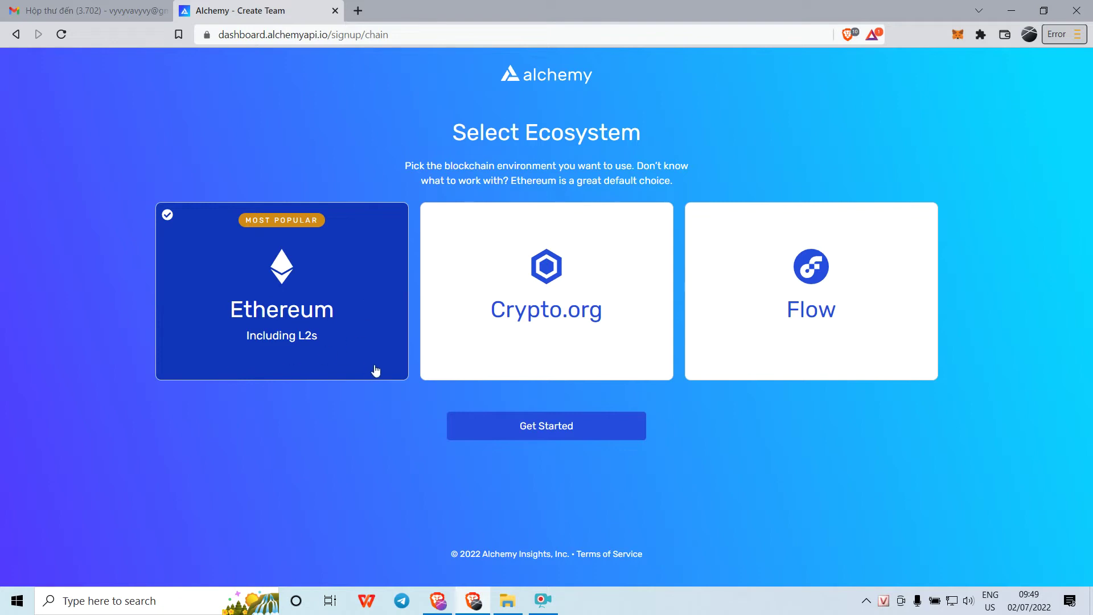
Proceed with the Ethereum ecosystem, and enter the team name Aavegotchi and the app name Gotchi.
{"action": "left_click", "coordinate": [523, 428]}
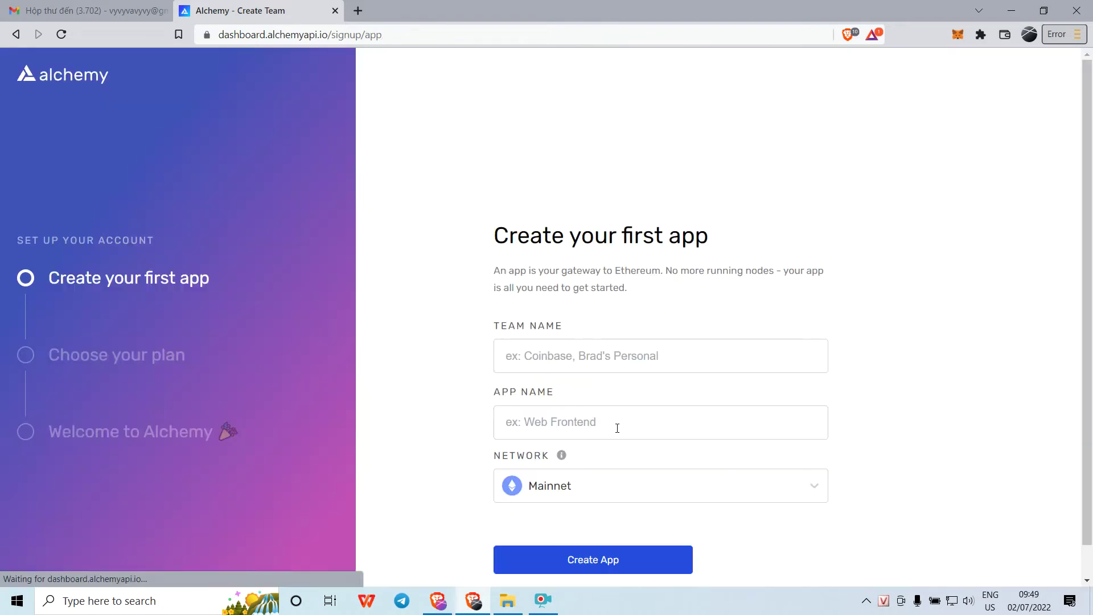
{"action": "left_click", "coordinate": [629, 363]}
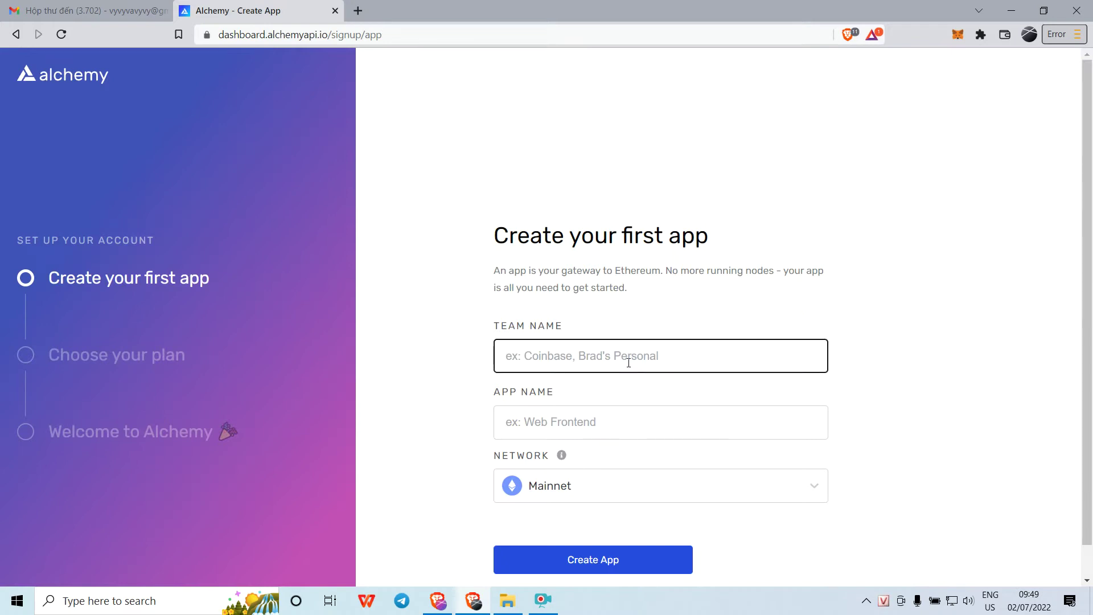
{"action": "scroll", "coordinate": [633, 360], "scroll_direction": "down", "scroll_amount": 1}
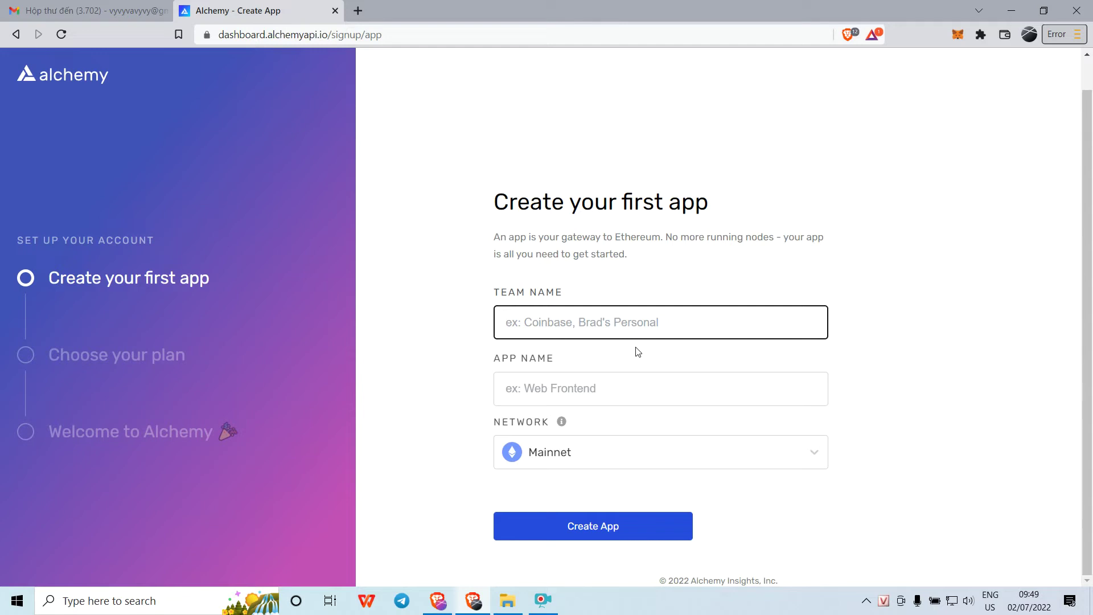
{"action": "type", "text": "Aavegotchi"}
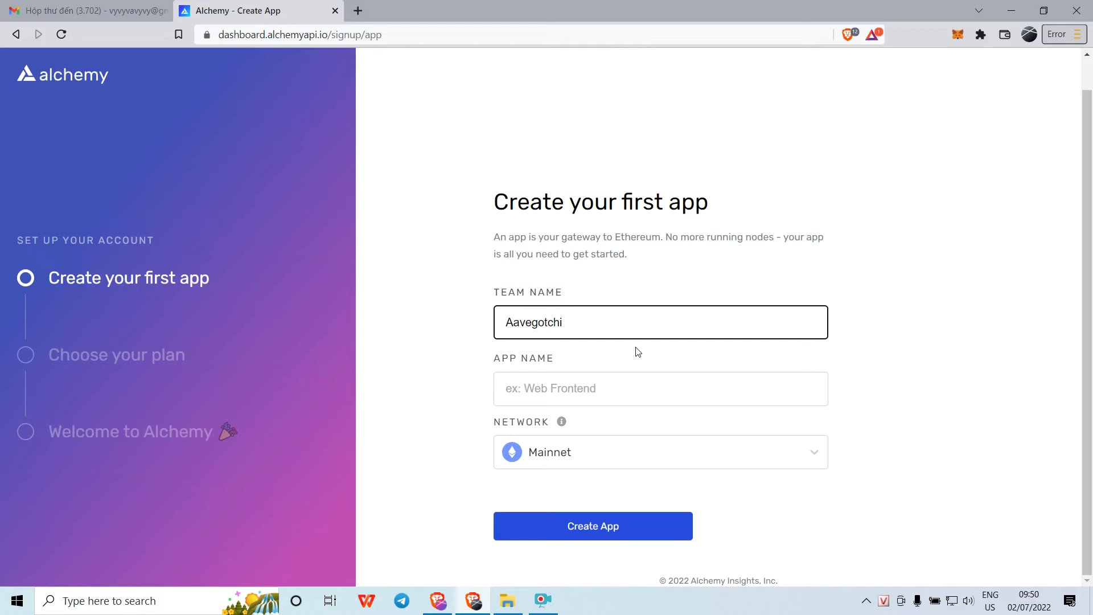
{"action": "left_click", "coordinate": [605, 388]}
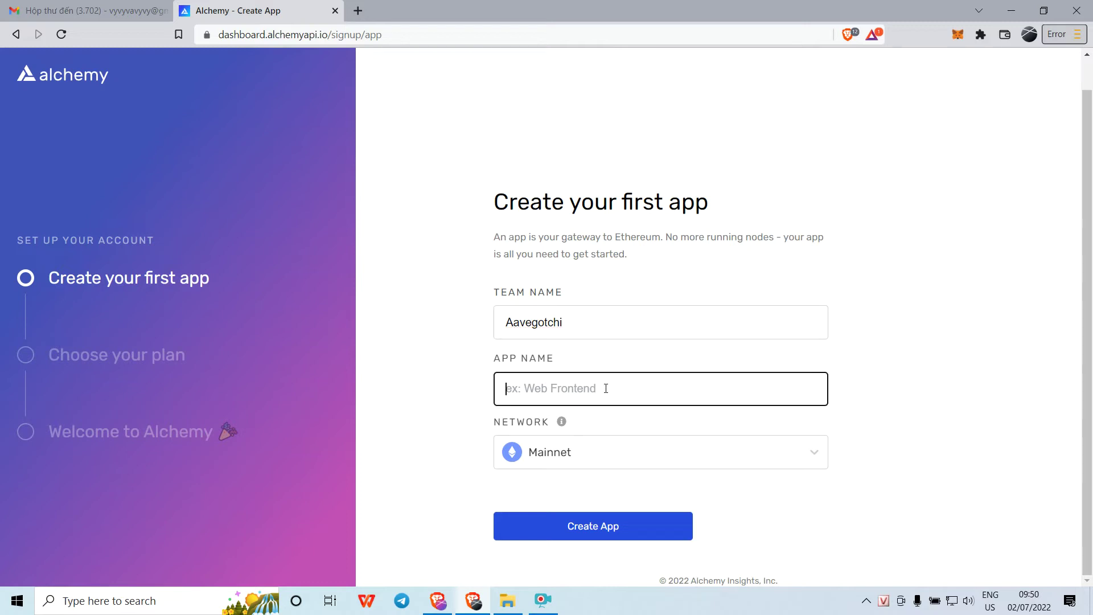
{"action": "type", "text": "Gotchi"}
Set the app's network to Polygon Mainnet and create the app.
{"action": "left_click", "coordinate": [596, 456]}
{"action": "scroll", "coordinate": [740, 505], "scroll_direction": "down", "scroll_amount": 3}
{"action": "scroll", "coordinate": [740, 506], "scroll_direction": "down", "scroll_amount": 3}
{"action": "scroll", "coordinate": [688, 508], "scroll_direction": "down", "scroll_amount": 1}
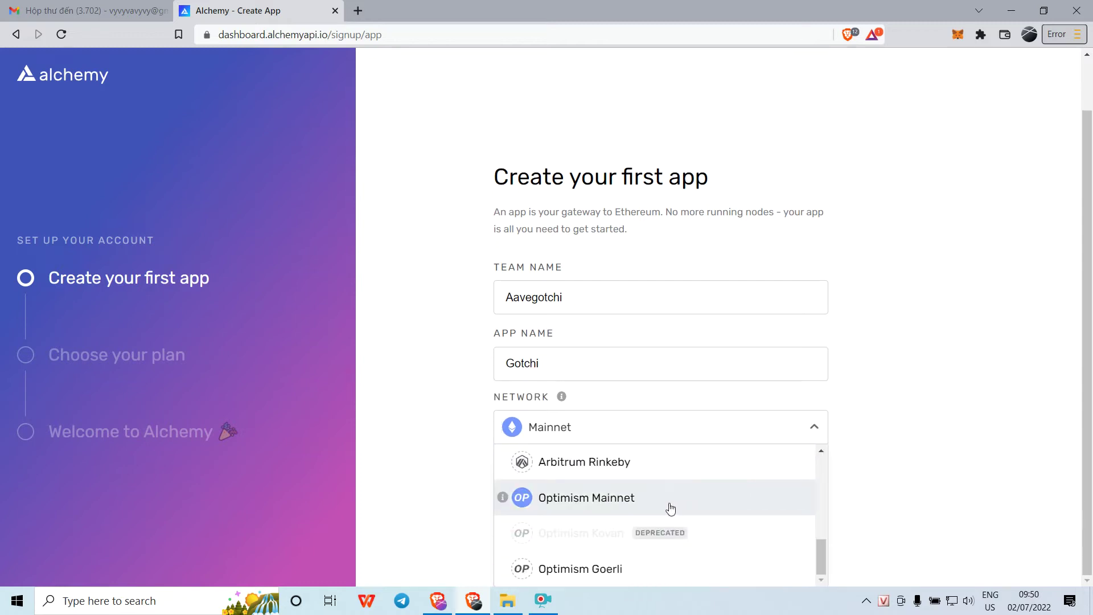
{"action": "scroll", "coordinate": [695, 522], "scroll_direction": "up", "scroll_amount": 3}
{"action": "scroll", "coordinate": [637, 546], "scroll_direction": "down", "scroll_amount": 1}
{"action": "left_click", "coordinate": [633, 511]}
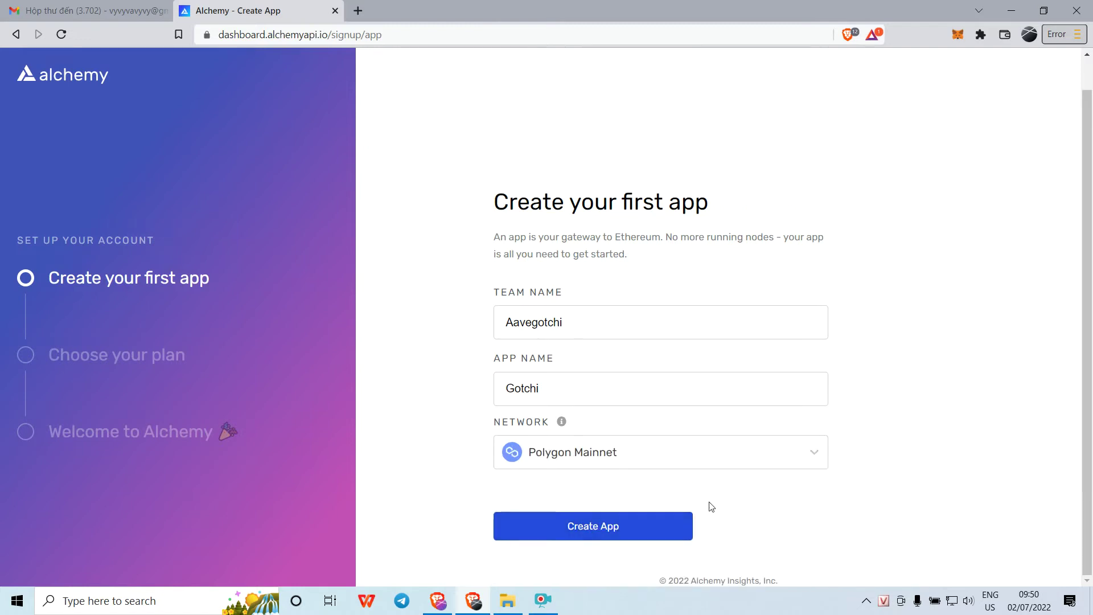
Accept the Free Forever plan with Capped Capacity scaling, skipping the payment details and the referral tweet.
{"action": "scroll", "coordinate": [655, 307], "scroll_direction": "down", "scroll_amount": 2}
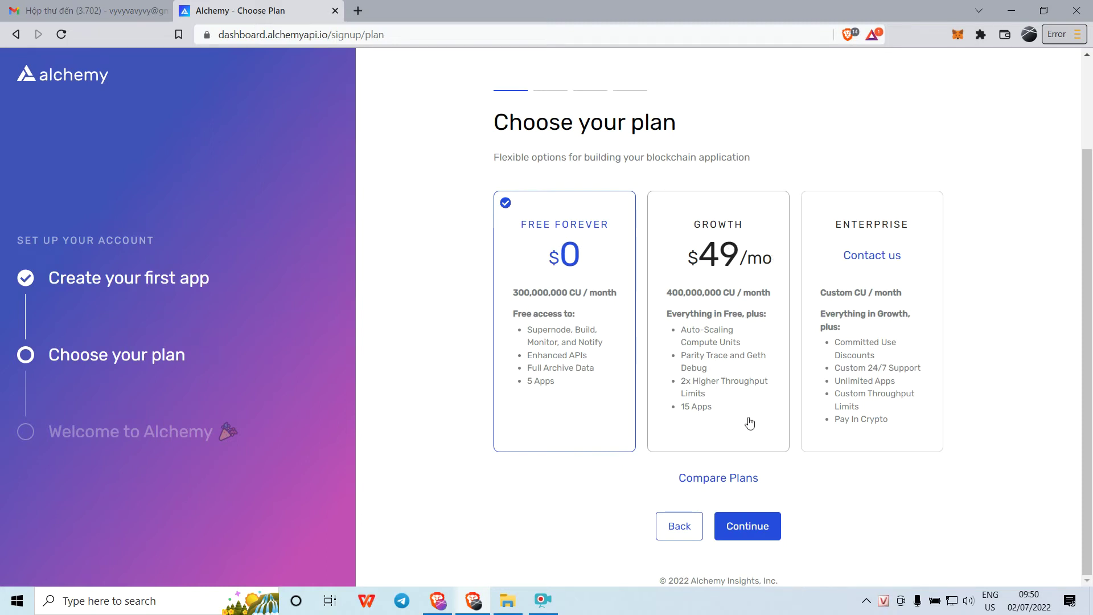
{"action": "left_click", "coordinate": [757, 531]}
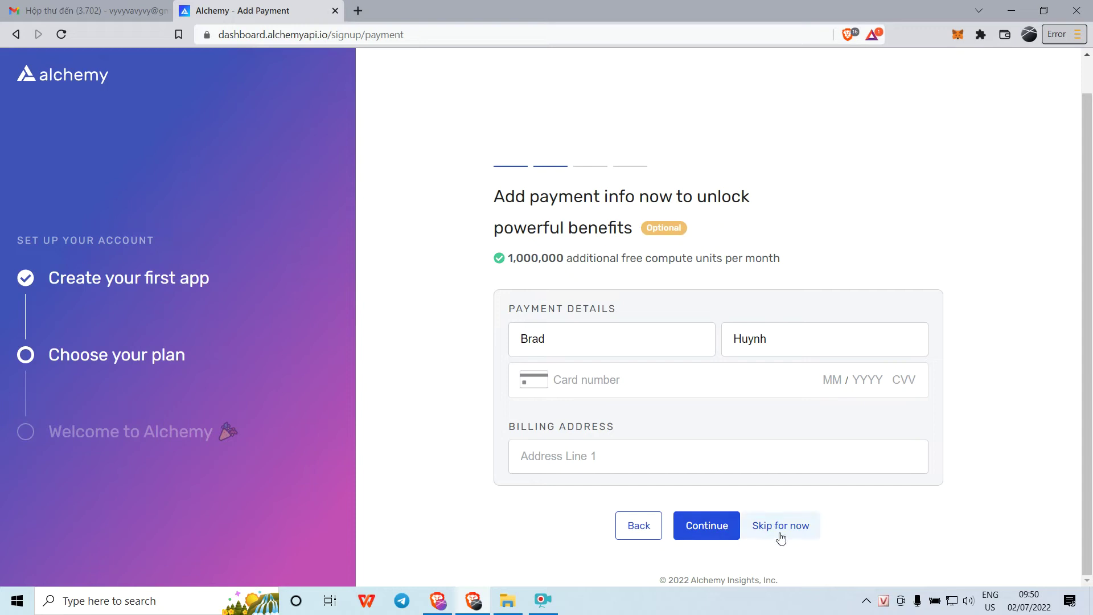
{"action": "left_click", "coordinate": [797, 514]}
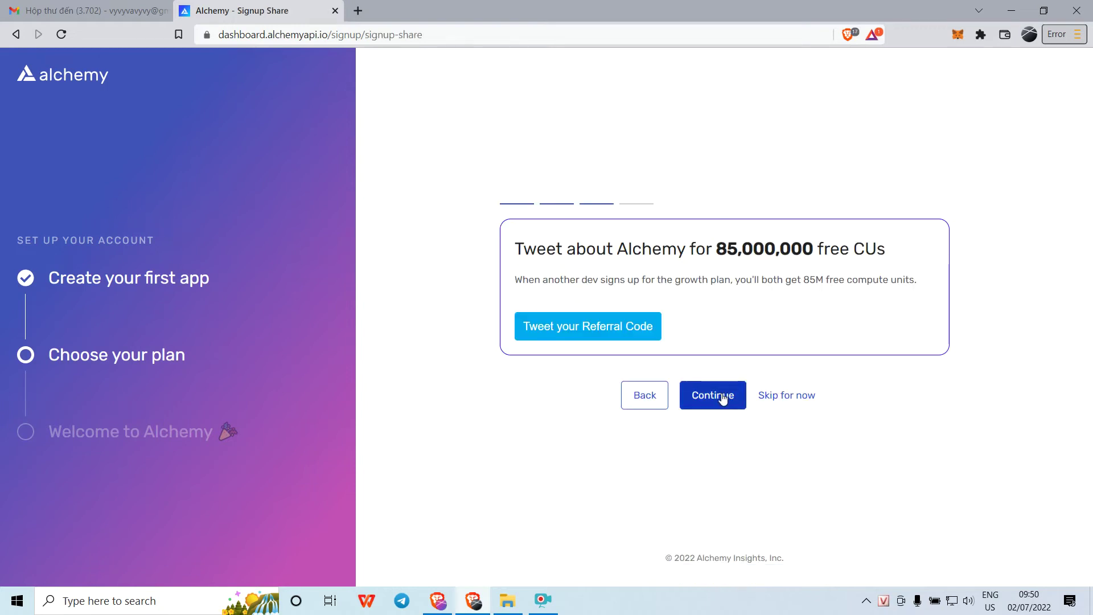
{"action": "left_click", "coordinate": [801, 402]}
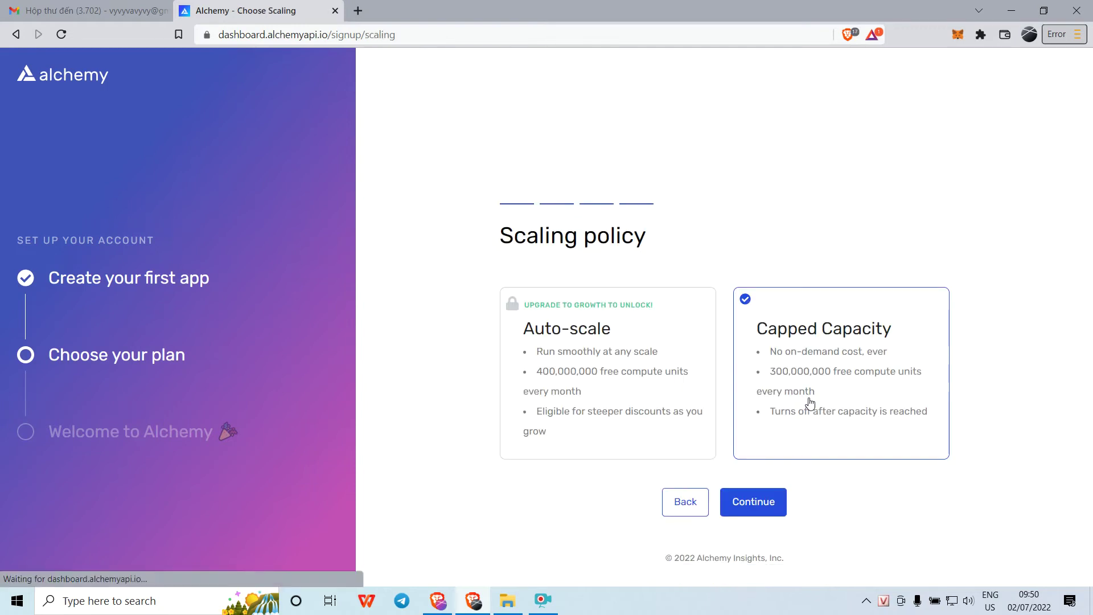
{"action": "left_click", "coordinate": [762, 504]}
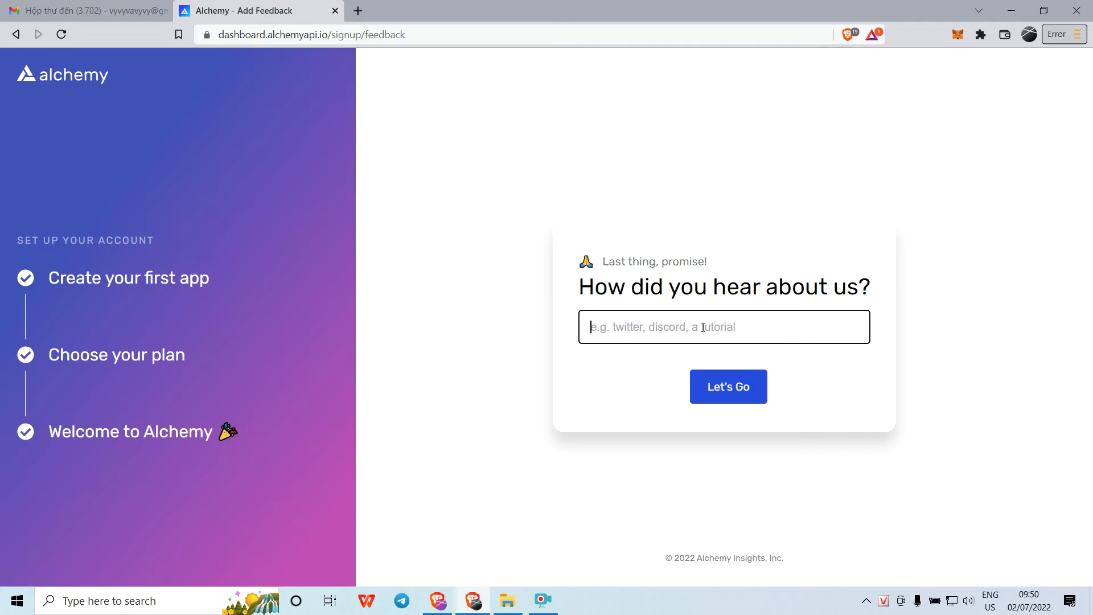
{"action": "type", "text": "telegram"}
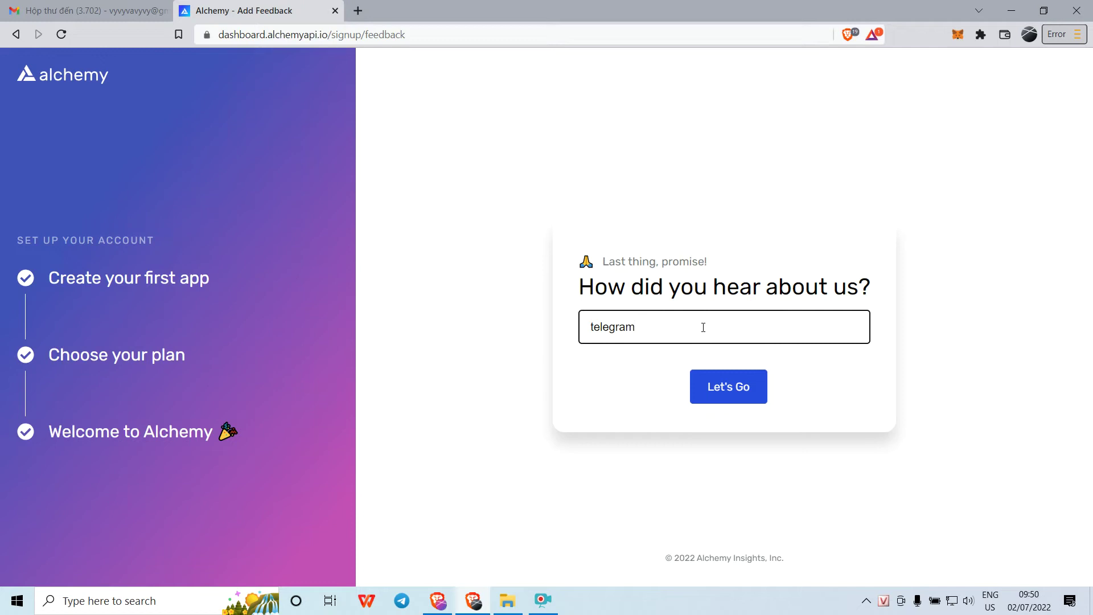
{"action": "key", "text": "BackSpace"}
{"action": "key", "text": "BackSpace"}
{"action": "key", "text": "BackSpace"}
{"action": "key", "text": "BackSpace"}
{"action": "key", "text": "BackSpace"}
{"action": "key", "text": "BackSpace"}
{"action": "key", "text": "BackSpace"}
Answer the question about how you heard about Alchemy with "crekto" and finish the signup.
{"action": "type", "text": "crekto"}
{"action": "left_click", "coordinate": [735, 386]}
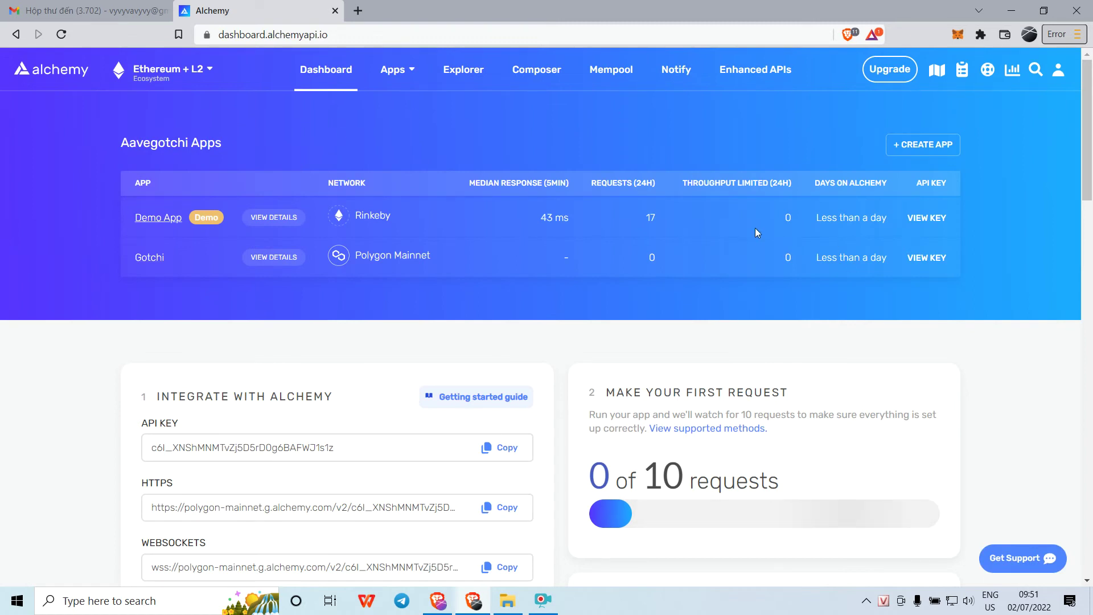
Look through the dashboard's app list, integration details, code example and getting-started sections.
{"action": "scroll", "coordinate": [686, 213], "scroll_direction": "down", "scroll_amount": 7}
{"action": "scroll", "coordinate": [691, 218], "scroll_direction": "down", "scroll_amount": 3}
{"action": "scroll", "coordinate": [693, 218], "scroll_direction": "up", "scroll_amount": 10}
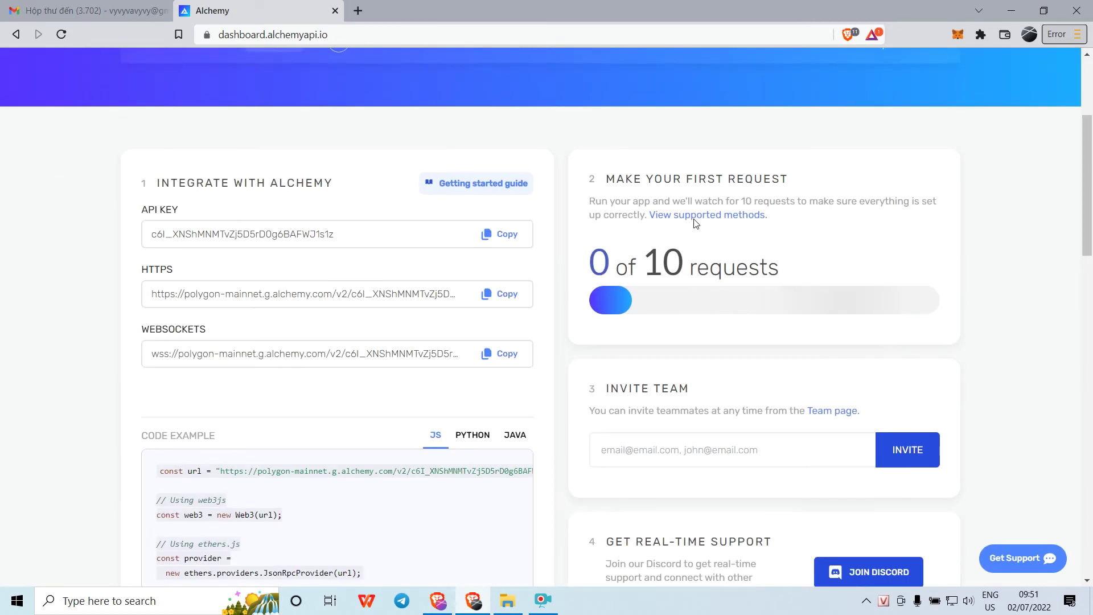
{"action": "scroll", "coordinate": [694, 221], "scroll_direction": "down", "scroll_amount": 8}
{"action": "scroll", "coordinate": [702, 226], "scroll_direction": "up", "scroll_amount": 10}
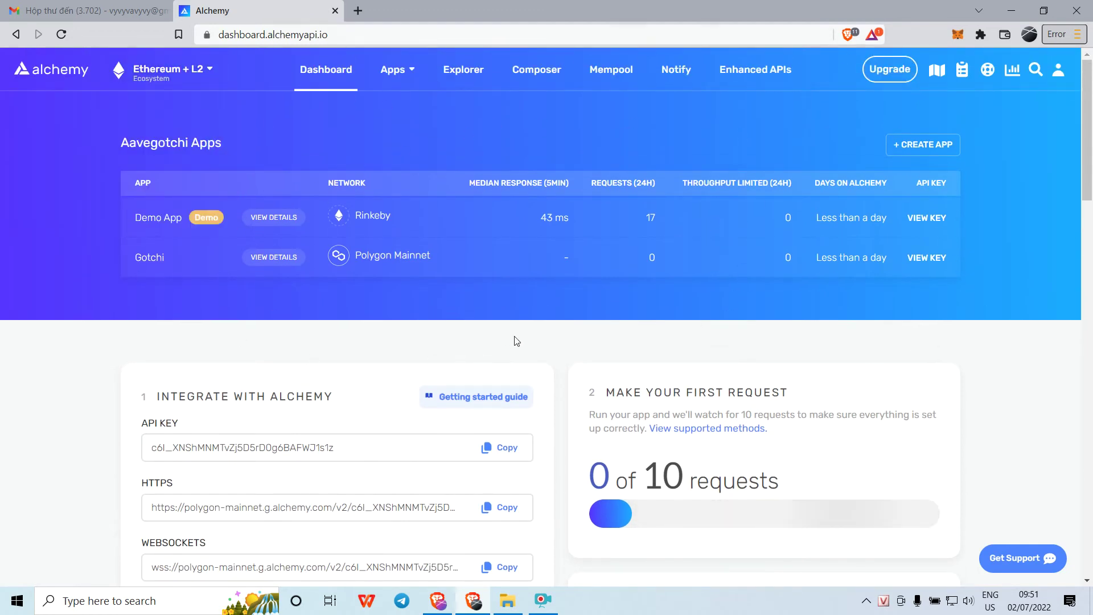
{"action": "scroll", "coordinate": [545, 341], "scroll_direction": "down", "scroll_amount": 10}
{"action": "scroll", "coordinate": [545, 340], "scroll_direction": "up", "scroll_amount": 9}
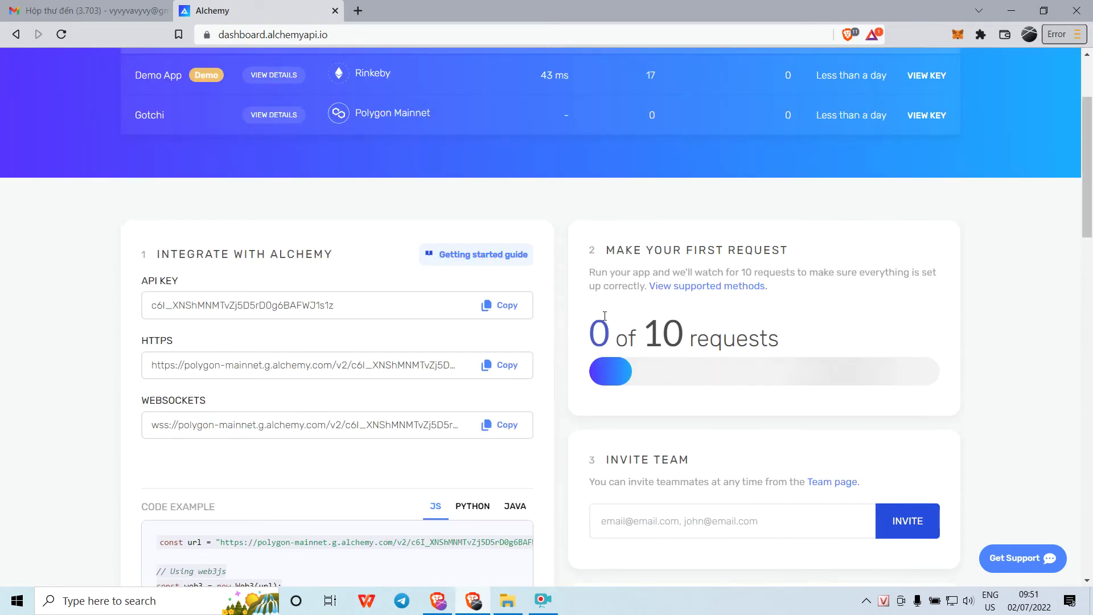
{"action": "scroll", "coordinate": [575, 330], "scroll_direction": "down", "scroll_amount": 5}
{"action": "scroll", "coordinate": [604, 320], "scroll_direction": "up", "scroll_amount": 3}
{"action": "scroll", "coordinate": [606, 321], "scroll_direction": "down", "scroll_amount": 2}
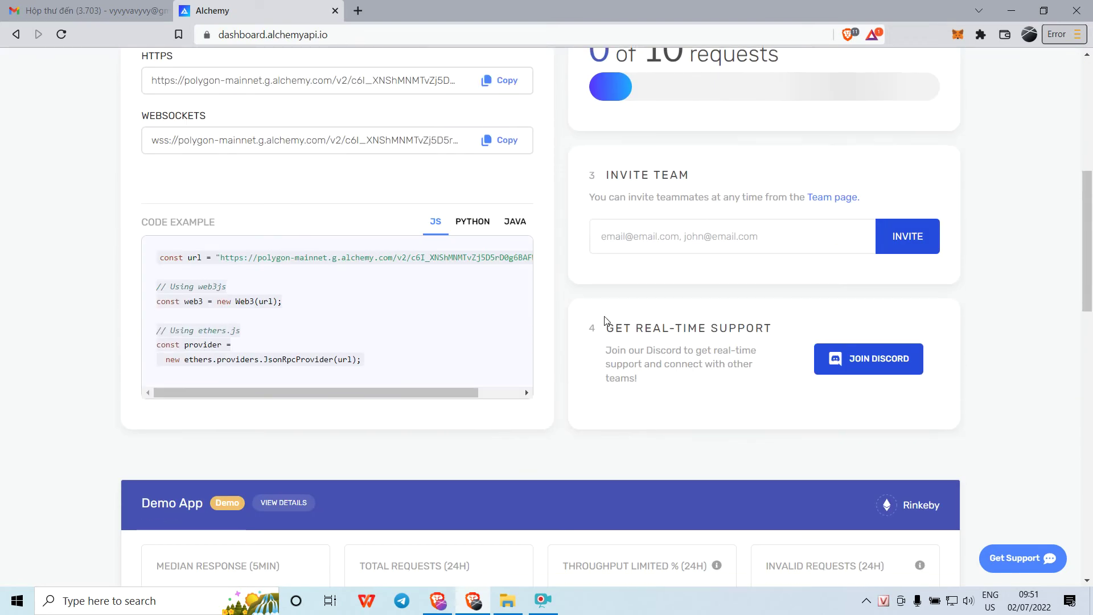
{"action": "scroll", "coordinate": [607, 321], "scroll_direction": "up", "scroll_amount": 3}
{"action": "scroll", "coordinate": [607, 321], "scroll_direction": "up", "scroll_amount": 4}
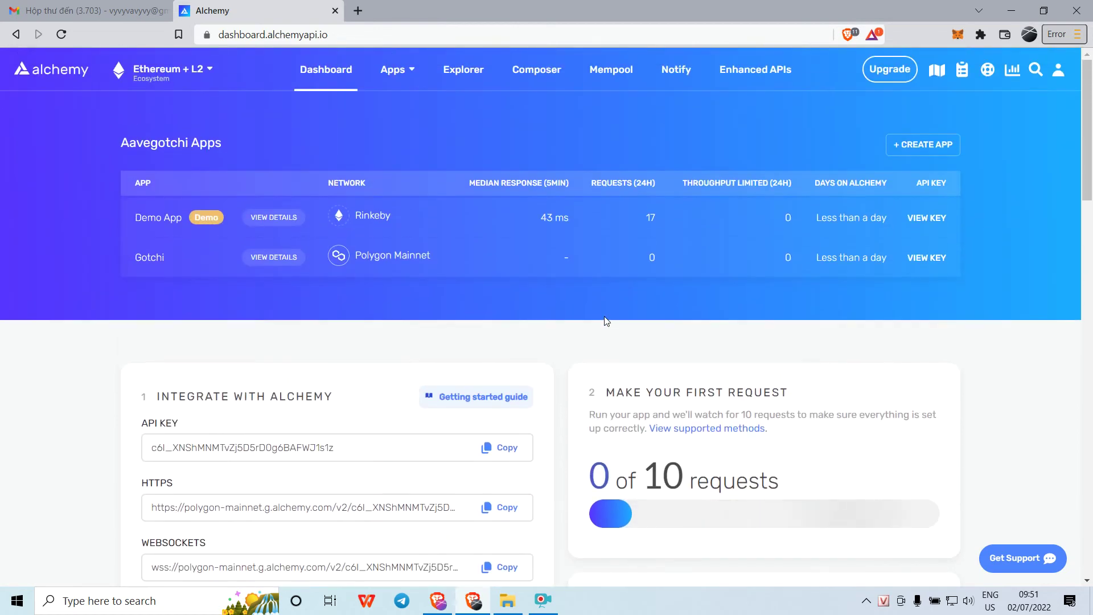
{"action": "scroll", "coordinate": [622, 288], "scroll_direction": "down", "scroll_amount": 7}
{"action": "scroll", "coordinate": [622, 288], "scroll_direction": "up", "scroll_amount": 7}
{"action": "scroll", "coordinate": [409, 264], "scroll_direction": "down", "scroll_amount": 3}
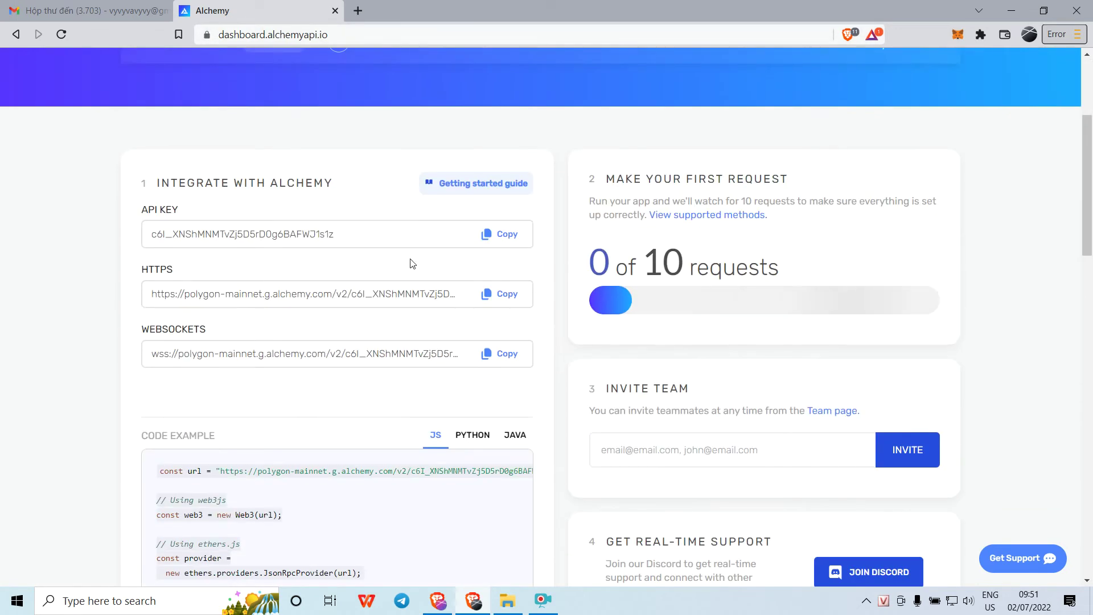
{"action": "scroll", "coordinate": [410, 254], "scroll_direction": "up", "scroll_amount": 2}
{"action": "scroll", "coordinate": [413, 255], "scroll_direction": "down", "scroll_amount": 5}
{"action": "scroll", "coordinate": [413, 255], "scroll_direction": "up", "scroll_amount": 1}
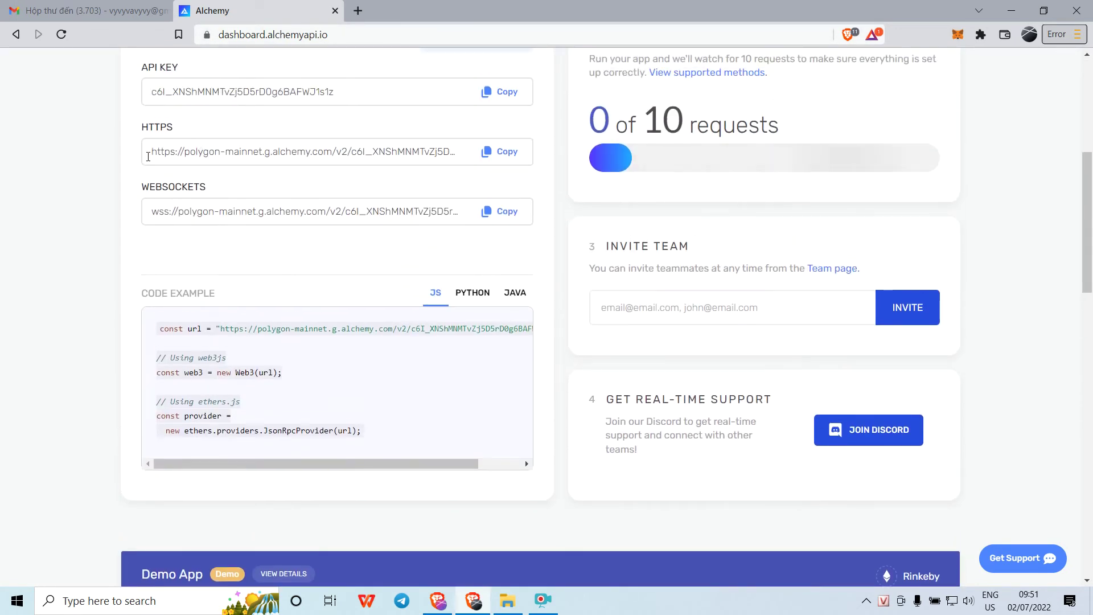
Copy the app's HTTPS endpoint URL for Polygon Mainnet from the integration details.
{"action": "scroll", "coordinate": [145, 154], "scroll_direction": "up", "scroll_amount": 1}
{"action": "left_click", "coordinate": [152, 228]}
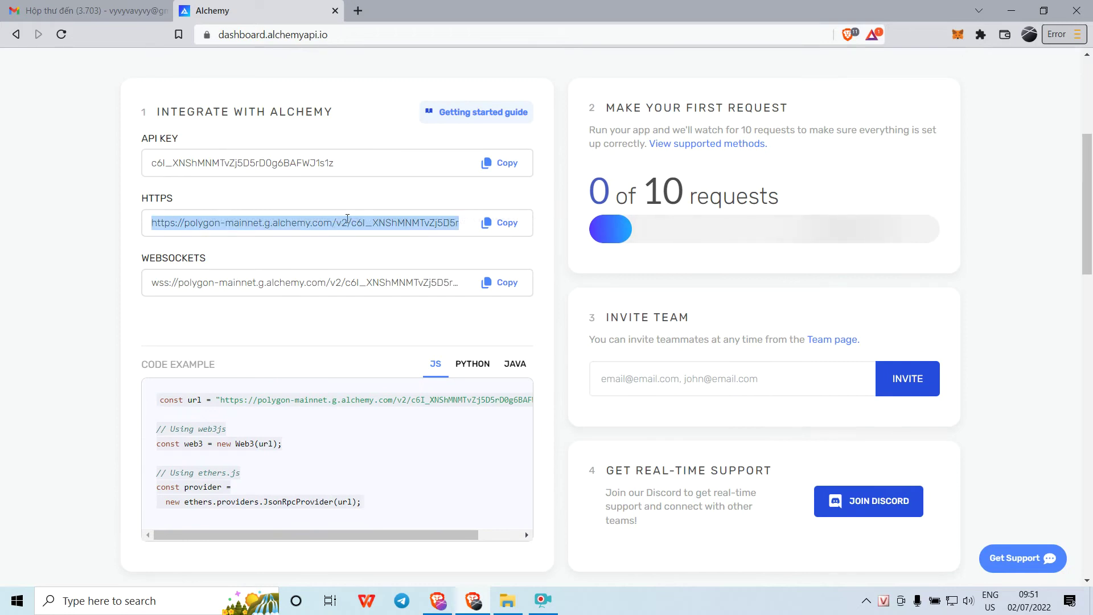
{"action": "left_click", "coordinate": [455, 207]}
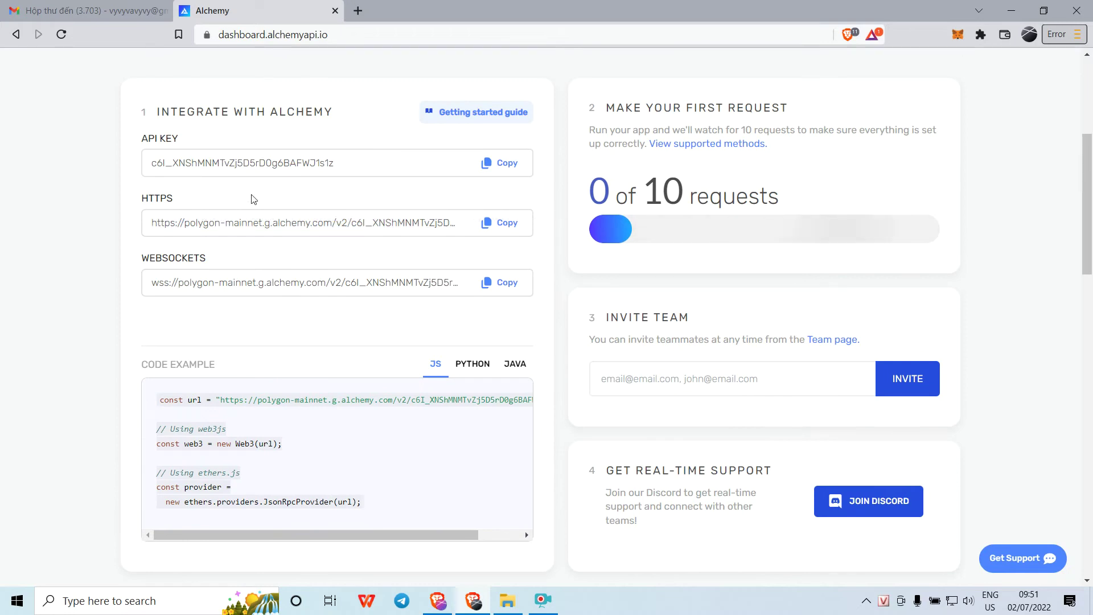
{"action": "left_click", "coordinate": [505, 223]}
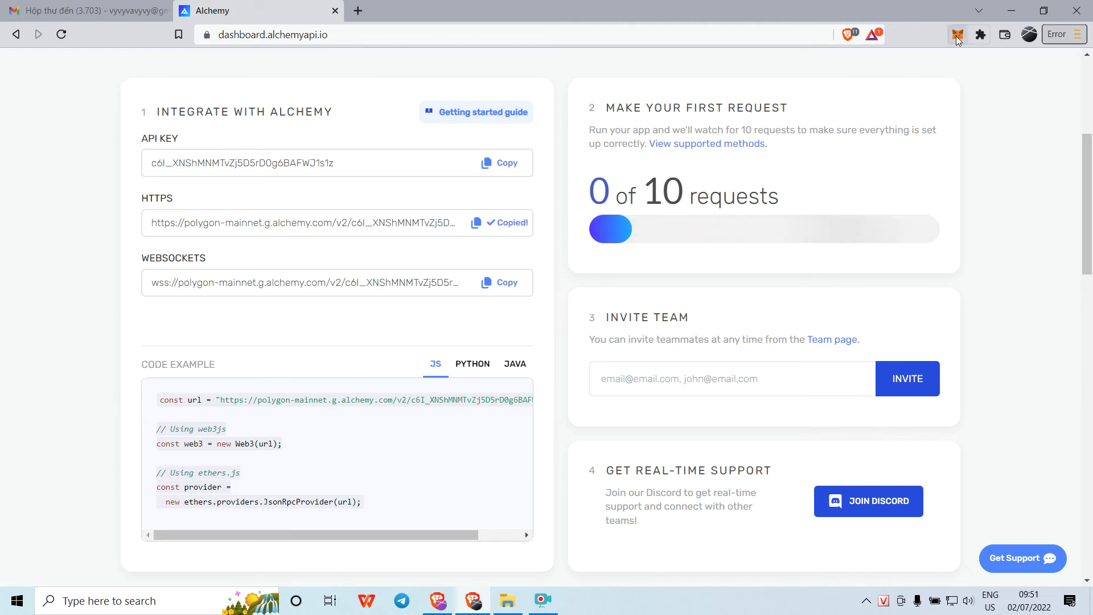
Unlock the MetaMask wallet by entering the wallet password.
{"action": "type", "text": "••"}
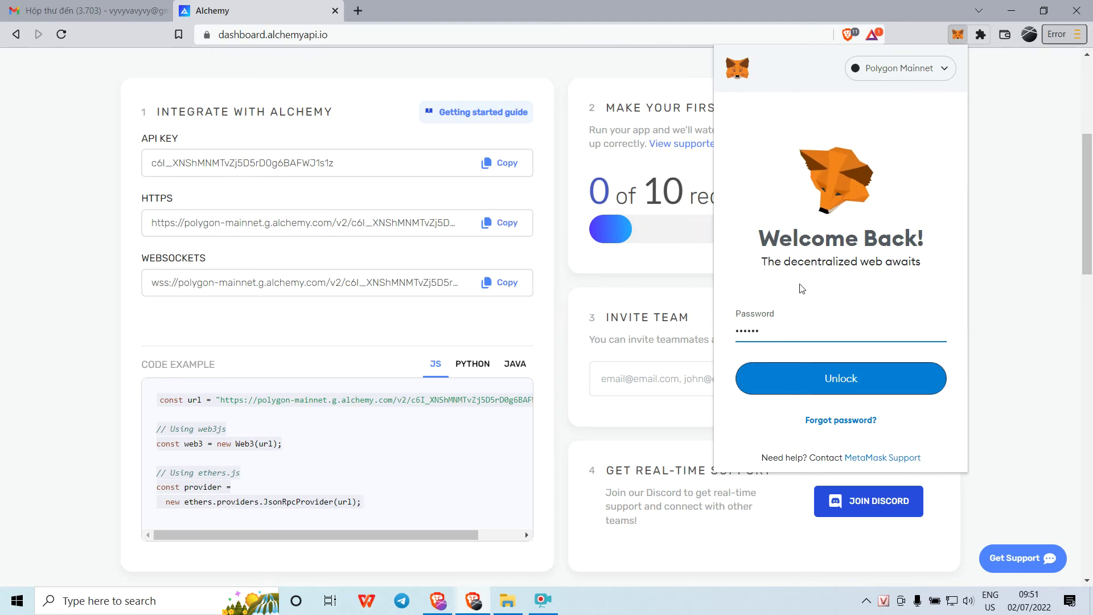
{"action": "type", "text": "•••••••"}
{"action": "key", "text": "Return"}
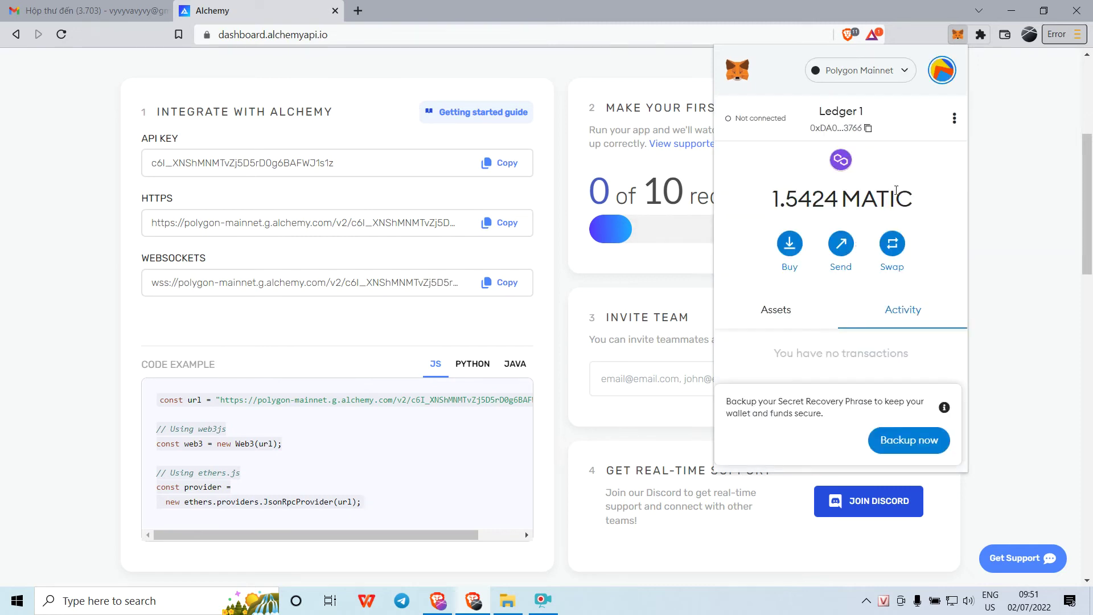
{"action": "left_click", "coordinate": [941, 70]}
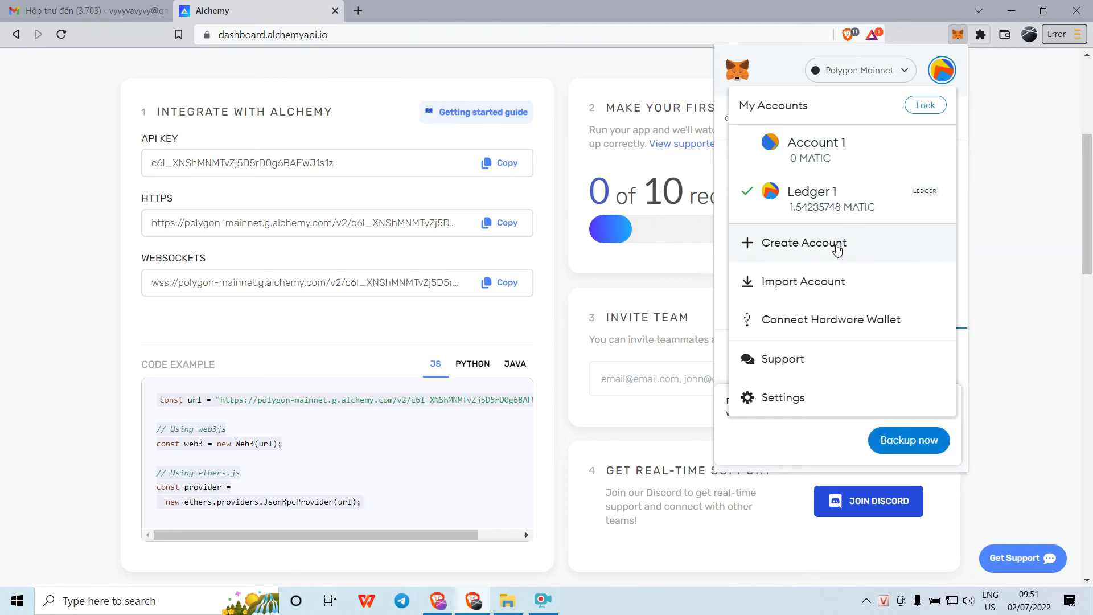
{"action": "left_click", "coordinate": [788, 405]}
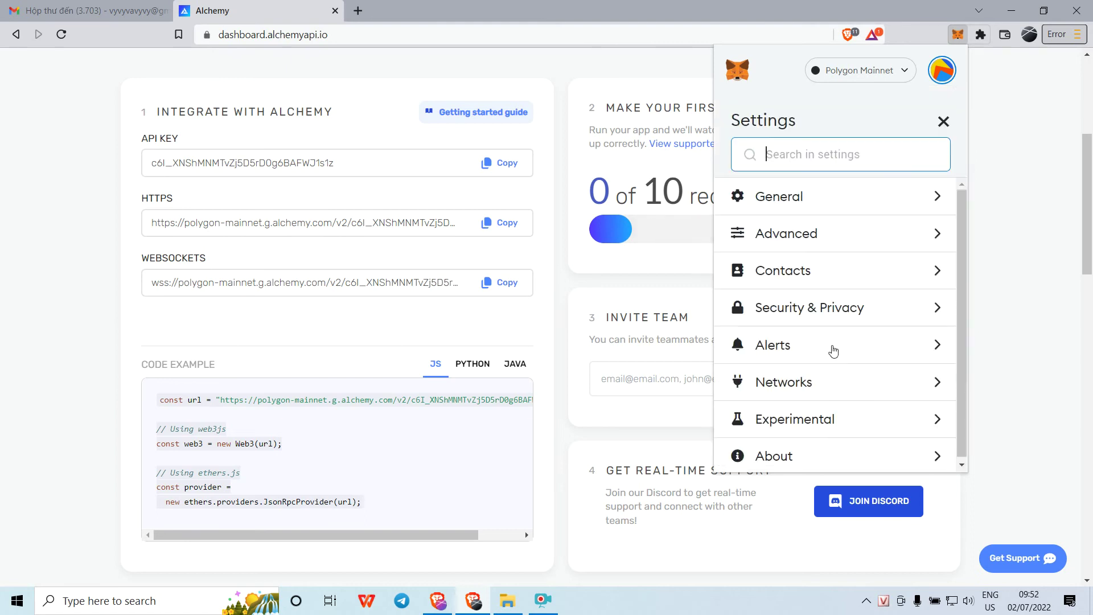
{"action": "left_click", "coordinate": [940, 119]}
{"action": "left_click", "coordinate": [945, 78]}
{"action": "left_click", "coordinate": [943, 74]}
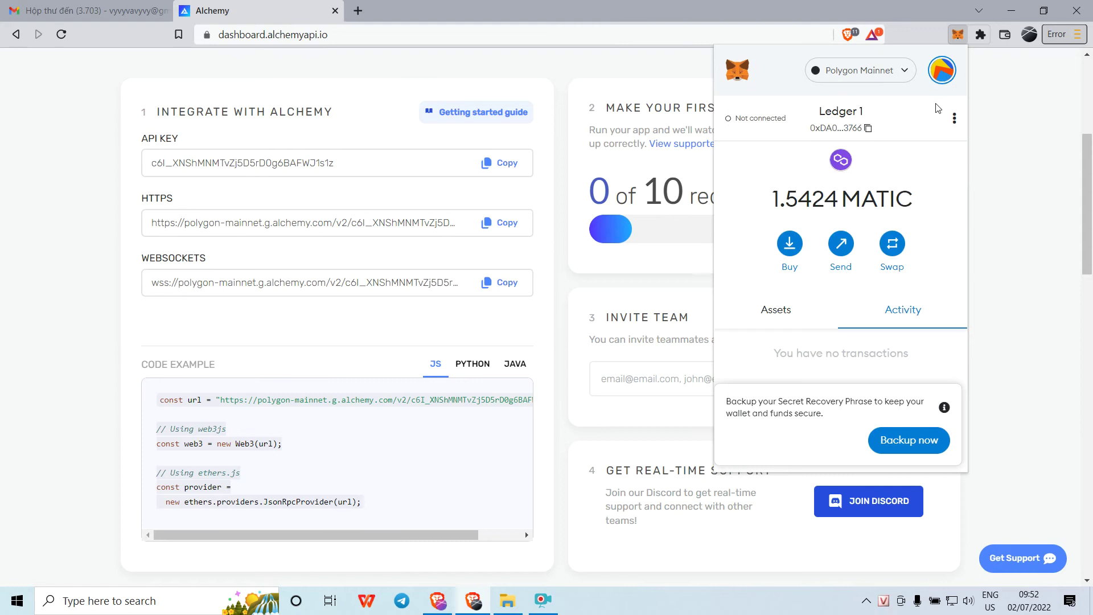
{"action": "left_click", "coordinate": [953, 120]}
{"action": "left_click", "coordinate": [845, 126]}
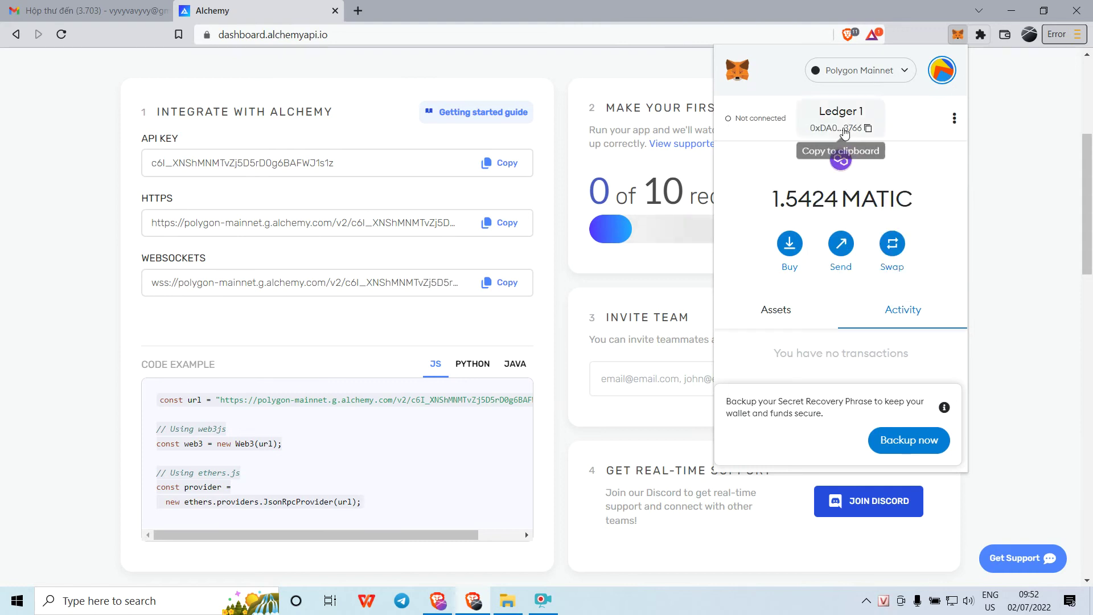
Open the form for adding a custom network from the MetaMask wallet's network settings.
{"action": "left_click", "coordinate": [942, 70]}
{"action": "left_click", "coordinate": [822, 396]}
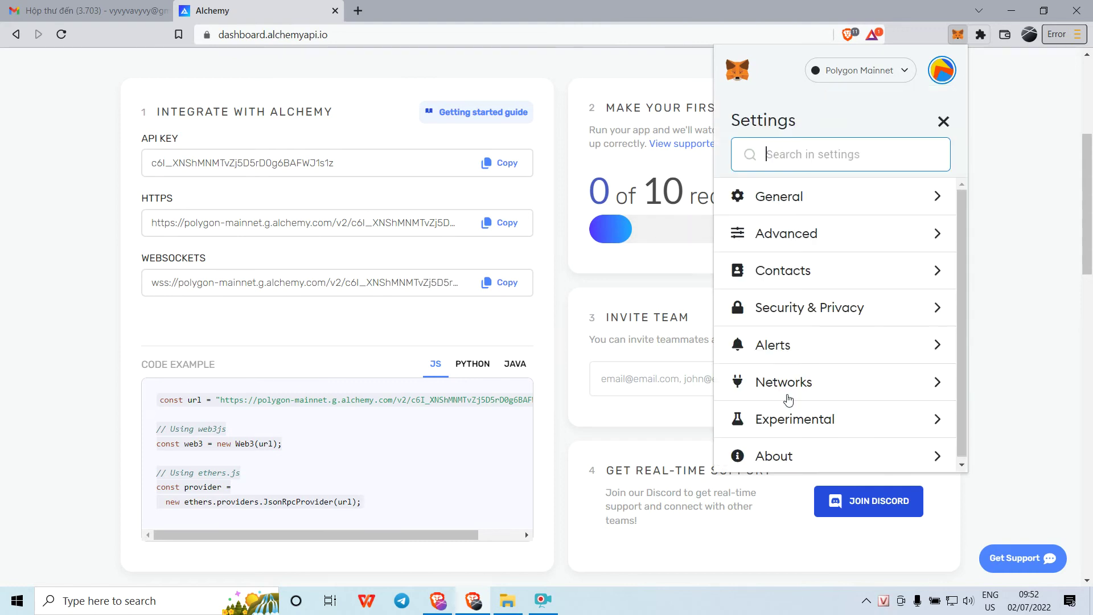
{"action": "left_click", "coordinate": [814, 383]}
{"action": "scroll", "coordinate": [831, 278], "scroll_direction": "down", "scroll_amount": 2}
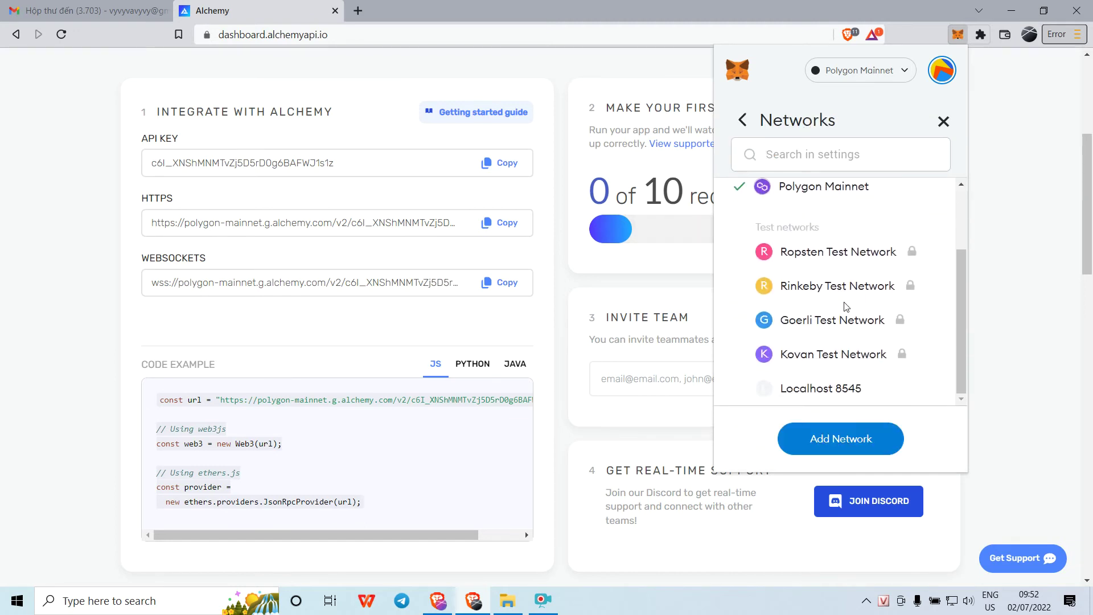
{"action": "left_click", "coordinate": [837, 437]}
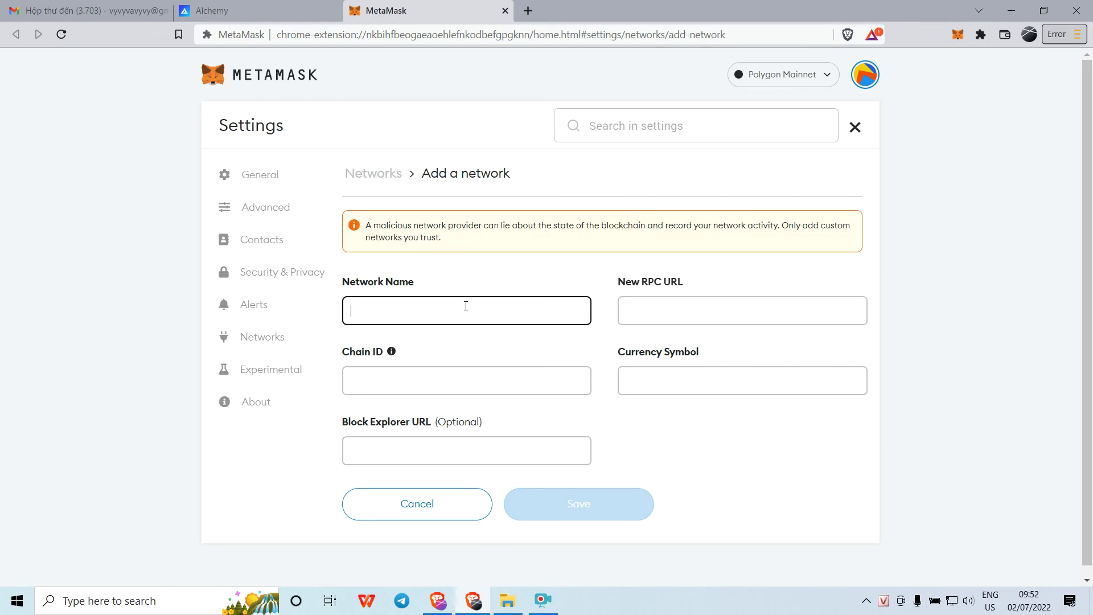
Name the new network "Polygon Blabla".
{"action": "type", "text": "Polygon A"}
{"action": "type", "text": "lchemy"}
{"action": "key", "text": "BackSpace"}
{"action": "key", "text": "BackSpace"}
{"action": "key", "text": "BackSpace"}
{"action": "key", "text": "BackSpace"}
{"action": "key", "text": "BackSpace"}
{"action": "key", "text": "BackSpace"}
{"action": "type", "text": "Blbl"}
{"action": "key", "text": "BackSpace"}
{"action": "key", "text": "BackSpace"}
{"action": "type", "text": "labla"}
Enter chain ID 137, paste the copied HTTPS endpoint URL containing the API key as the new RPC URL, and enter currency symbol MATIC.
{"action": "left_click", "coordinate": [488, 379]}
{"action": "type", "text": "137"}
{"action": "left_click", "coordinate": [690, 307]}
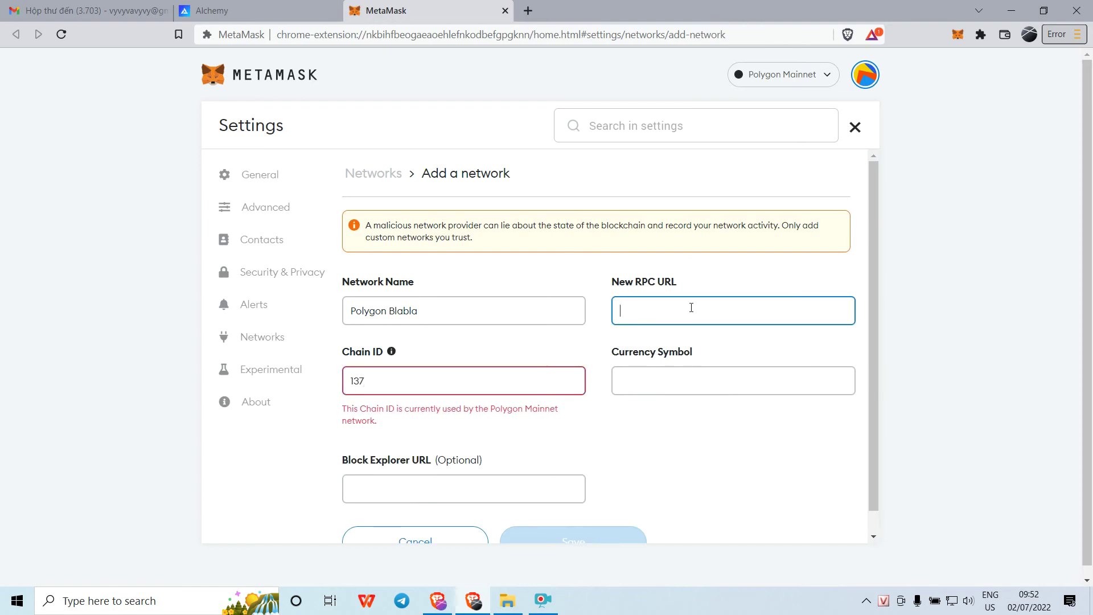
{"action": "key", "text": "ctrl+v"}
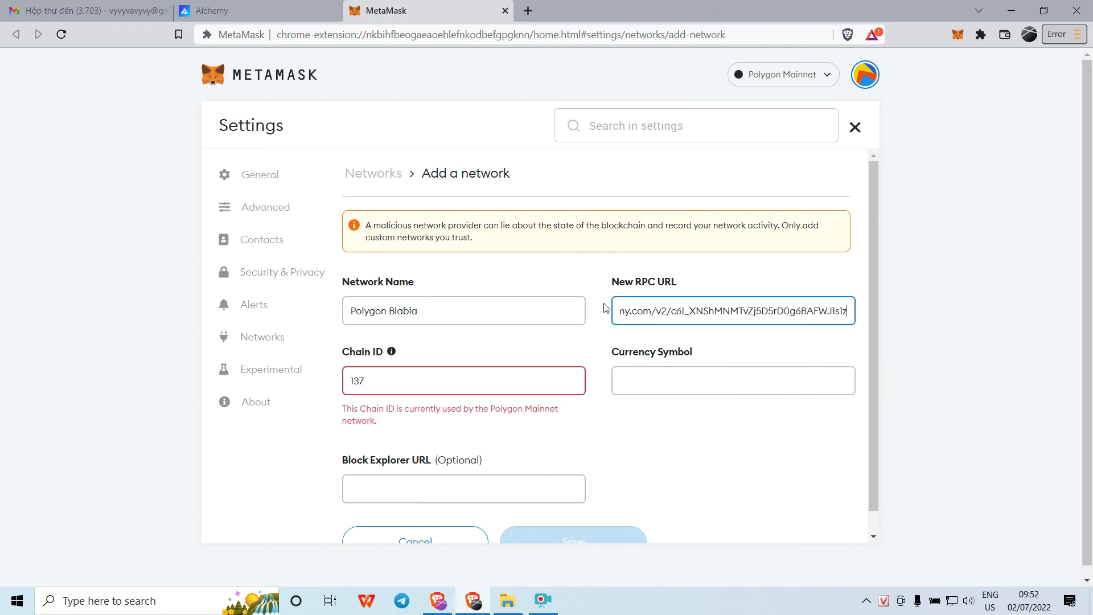
{"action": "left_click", "coordinate": [667, 388]}
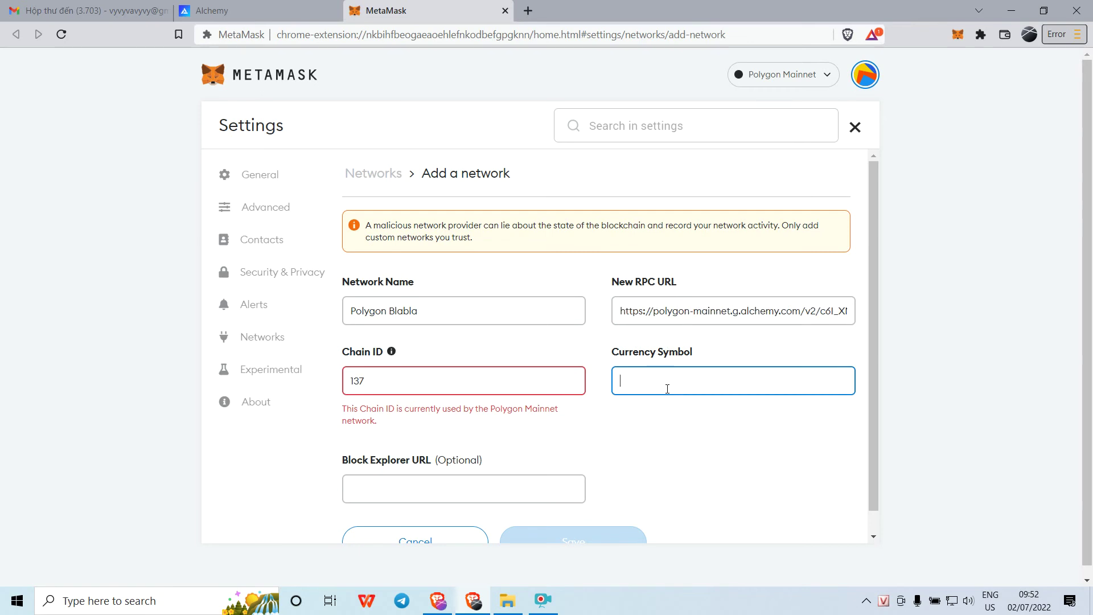
{"action": "type", "text": "MATIC"}
{"action": "scroll", "coordinate": [521, 454], "scroll_direction": "down", "scroll_amount": 1}
{"action": "left_click", "coordinate": [496, 474]}
{"action": "type", "text": "https"}
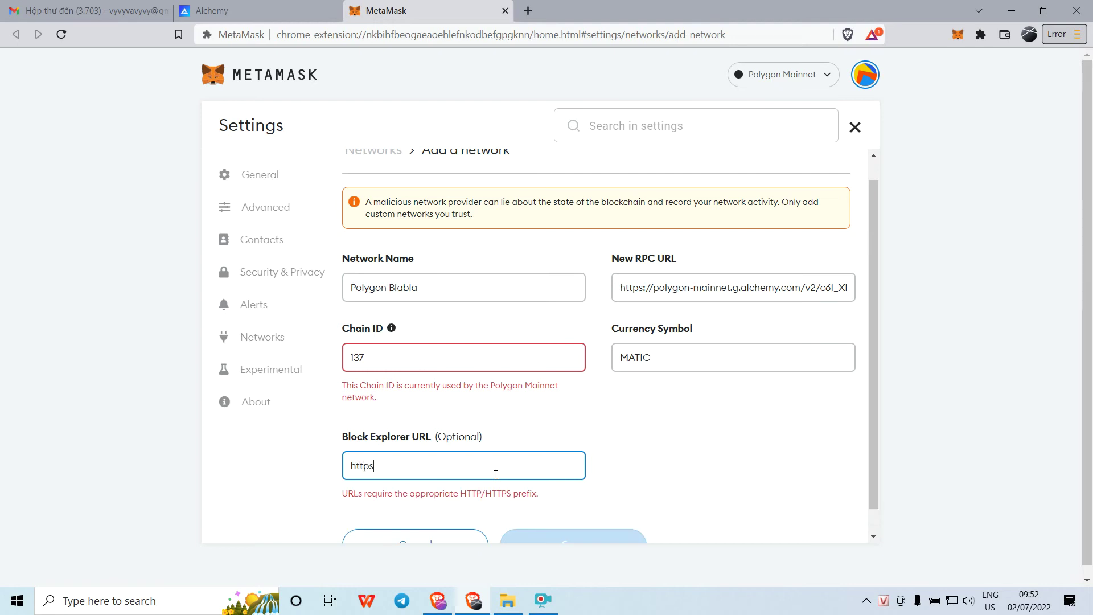
{"action": "type", "text": "://"}
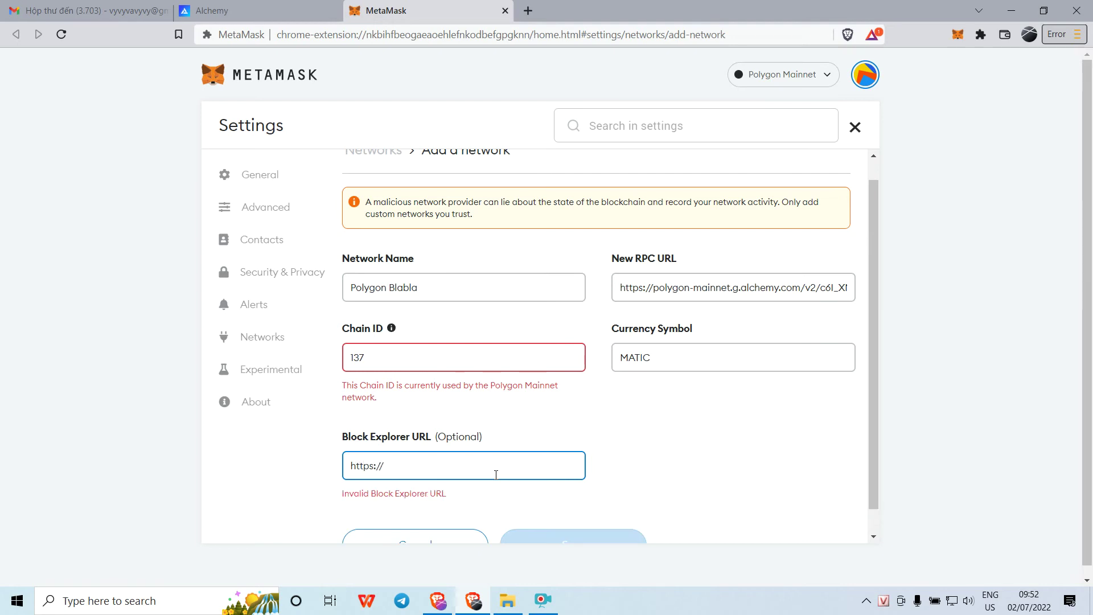
{"action": "type", "text": "polygonscan"}
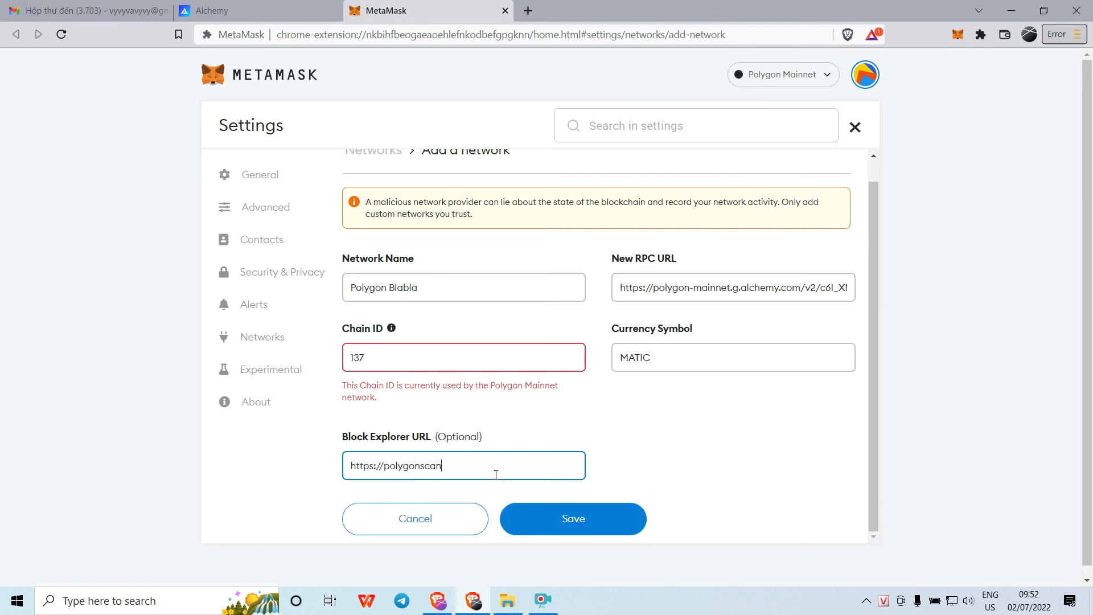
{"action": "type", "text": ".com"}
{"action": "left_click", "coordinate": [622, 519]}
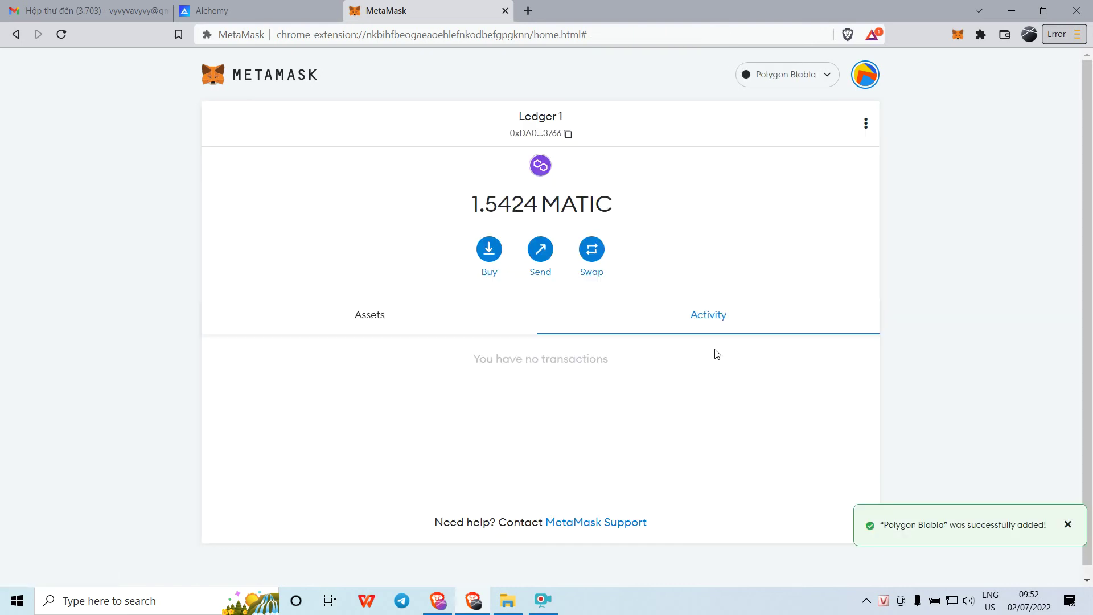
View the wallet's assets on the new network and check the first-request progress on the Alchemy dashboard.
{"action": "left_click", "coordinate": [410, 323]}
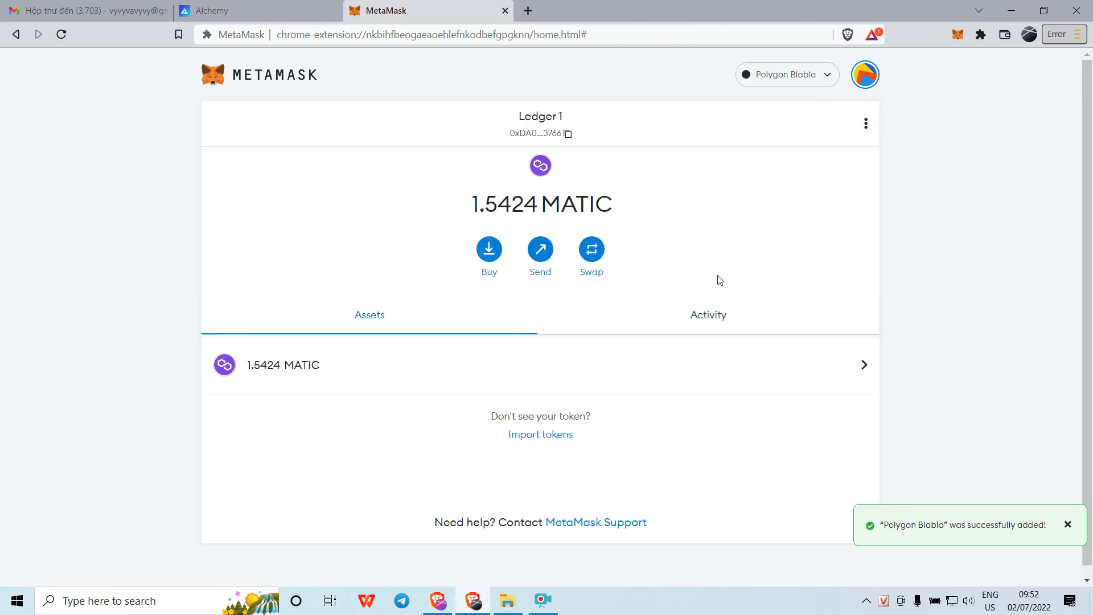
{"action": "left_click", "coordinate": [288, 13]}
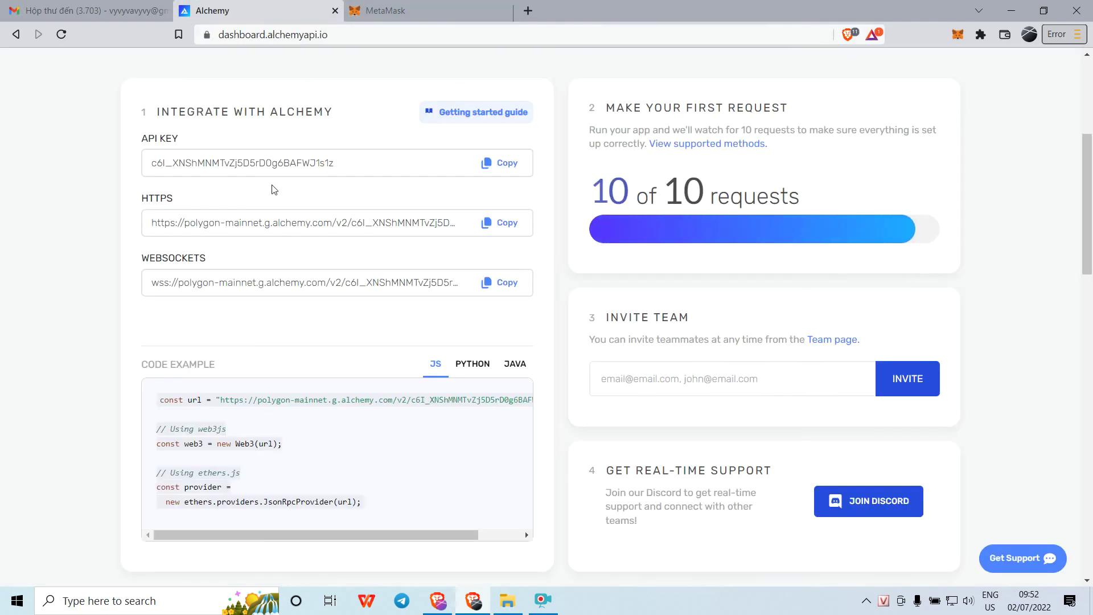
{"action": "scroll", "coordinate": [494, 257], "scroll_direction": "up", "scroll_amount": 2}
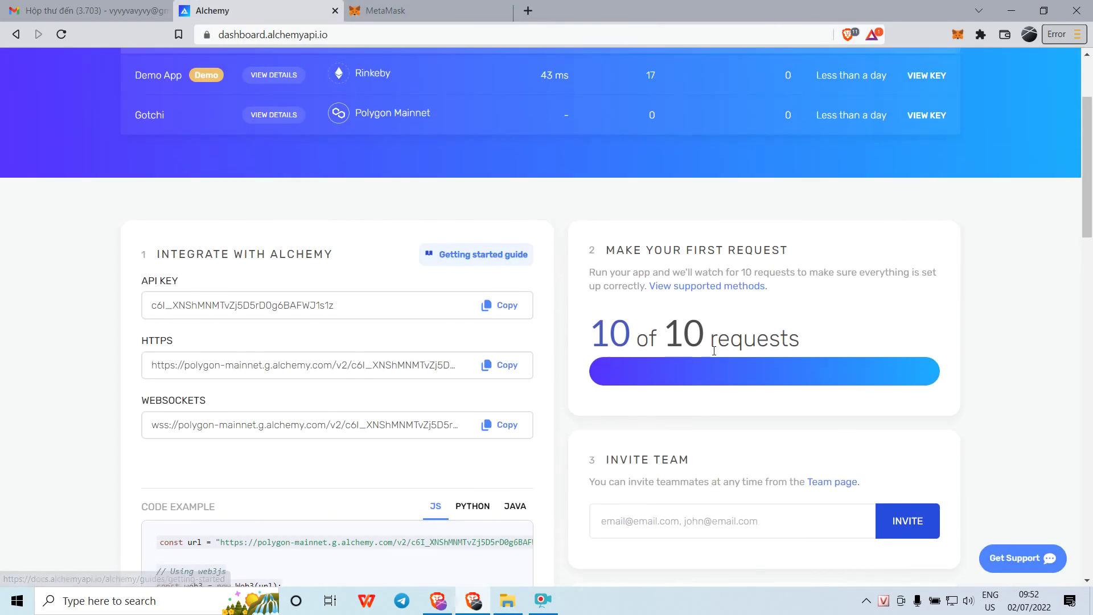
Examine the HTTPS endpoint URL, the app list's request statistics and the integration sections on the dashboard.
{"action": "triple_click", "coordinate": [151, 364]}
{"action": "left_click_drag", "start_coordinate": [152, 365], "coordinate": [435, 353]}
{"action": "triple_click", "coordinate": [160, 358]}
{"action": "left_click_drag", "start_coordinate": [159, 358], "coordinate": [487, 347]}
{"action": "scroll", "coordinate": [596, 299], "scroll_direction": "up", "scroll_amount": 3}
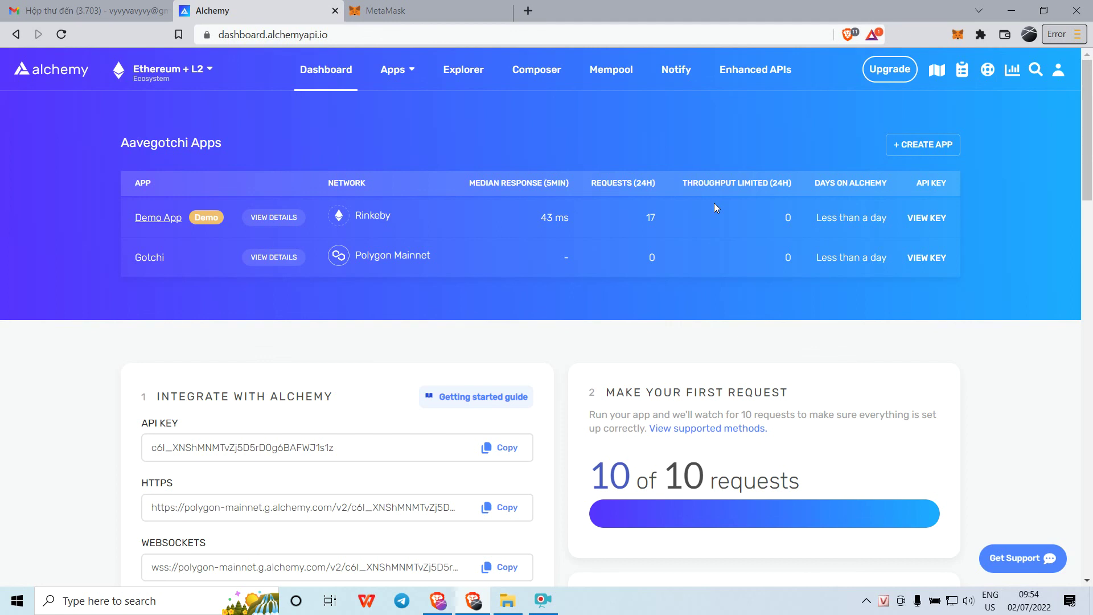
{"action": "scroll", "coordinate": [699, 209], "scroll_direction": "down", "scroll_amount": 5}
{"action": "scroll", "coordinate": [705, 219], "scroll_direction": "up", "scroll_amount": 5}
{"action": "scroll", "coordinate": [791, 188], "scroll_direction": "down", "scroll_amount": 2}
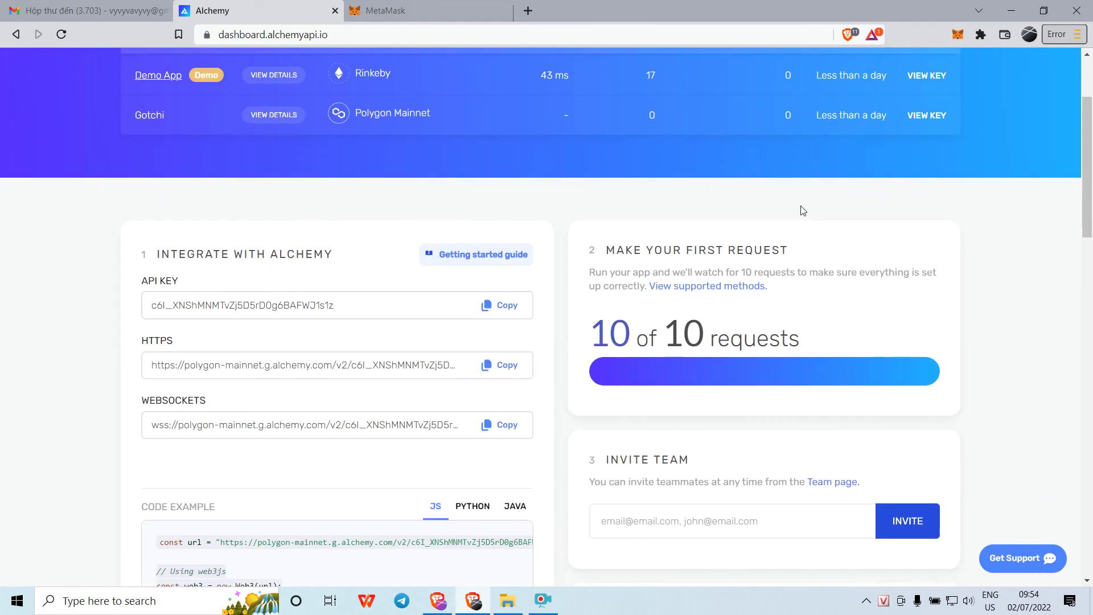